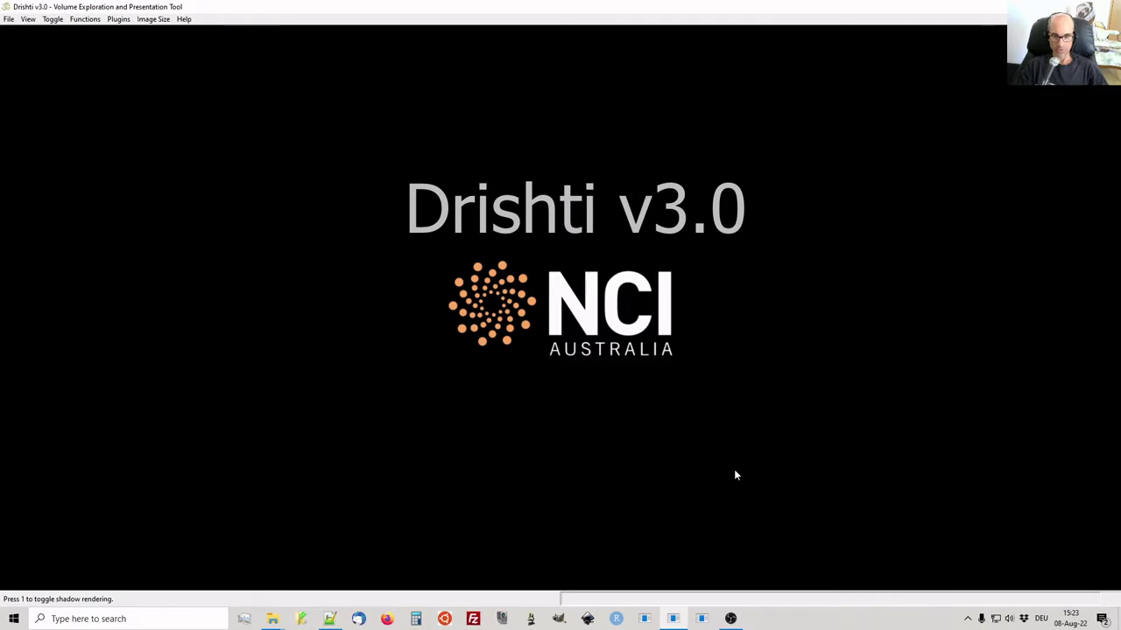
- Load the skull's .pvl.nc volume from the CTscans folder into Drishti and tilt the block obliquely
{"action": "key", "text": "alt+Tab"}
{"action": "key", "text": "Tab"}
{"action": "key", "text": "Tab"}
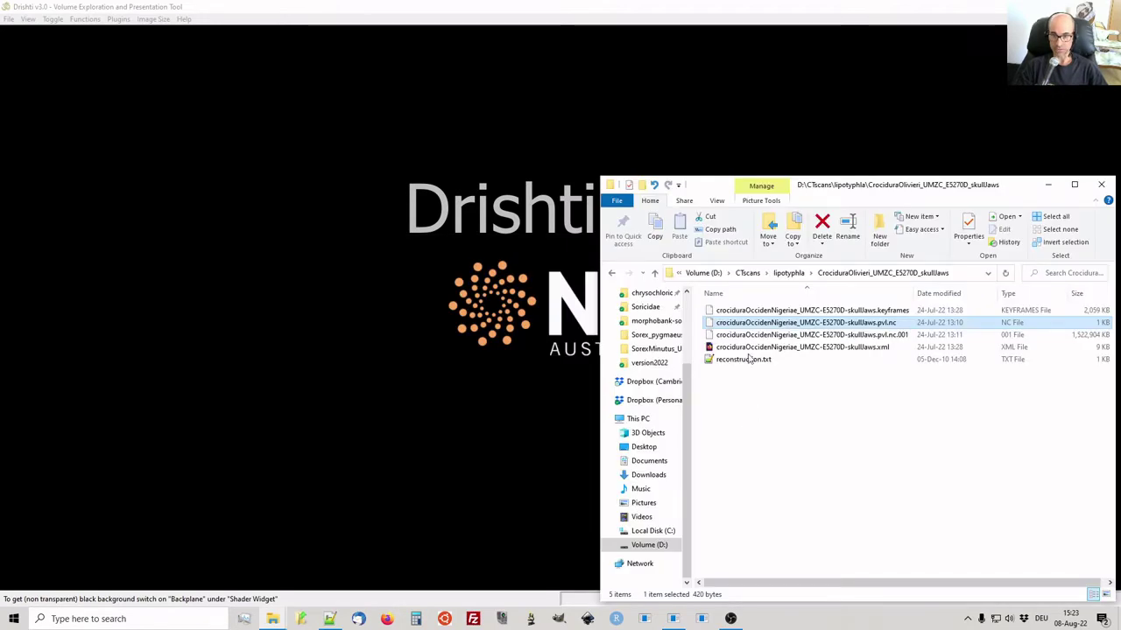
{"action": "left_click_drag", "start_coordinate": [731, 326], "coordinate": [367, 343]}
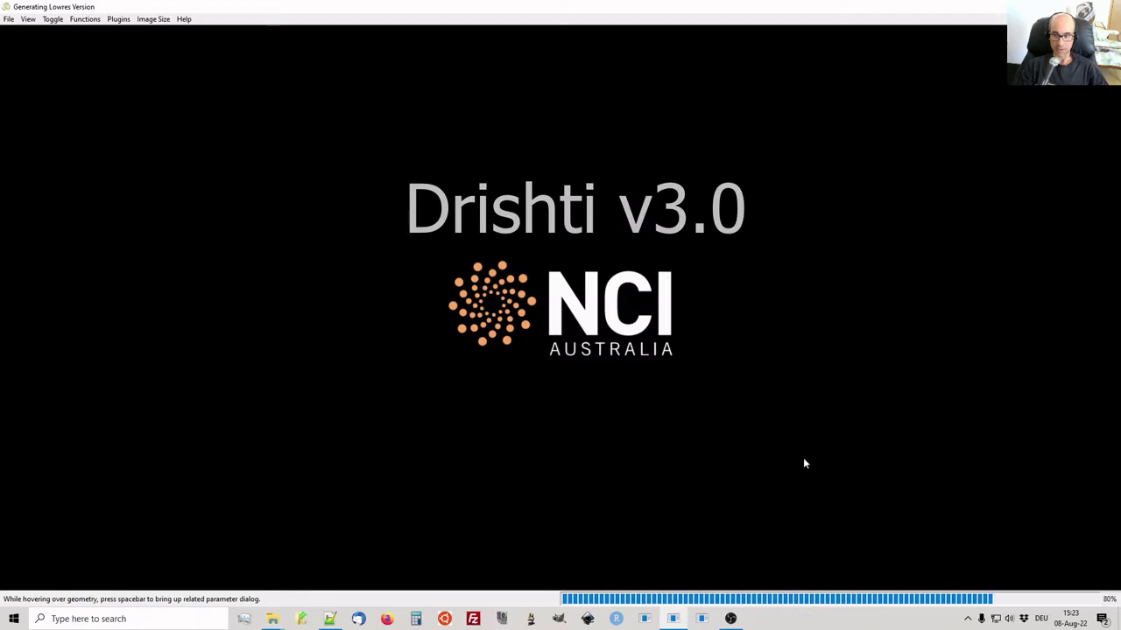
{"action": "left_click_drag", "start_coordinate": [804, 447], "coordinate": [618, 461]}
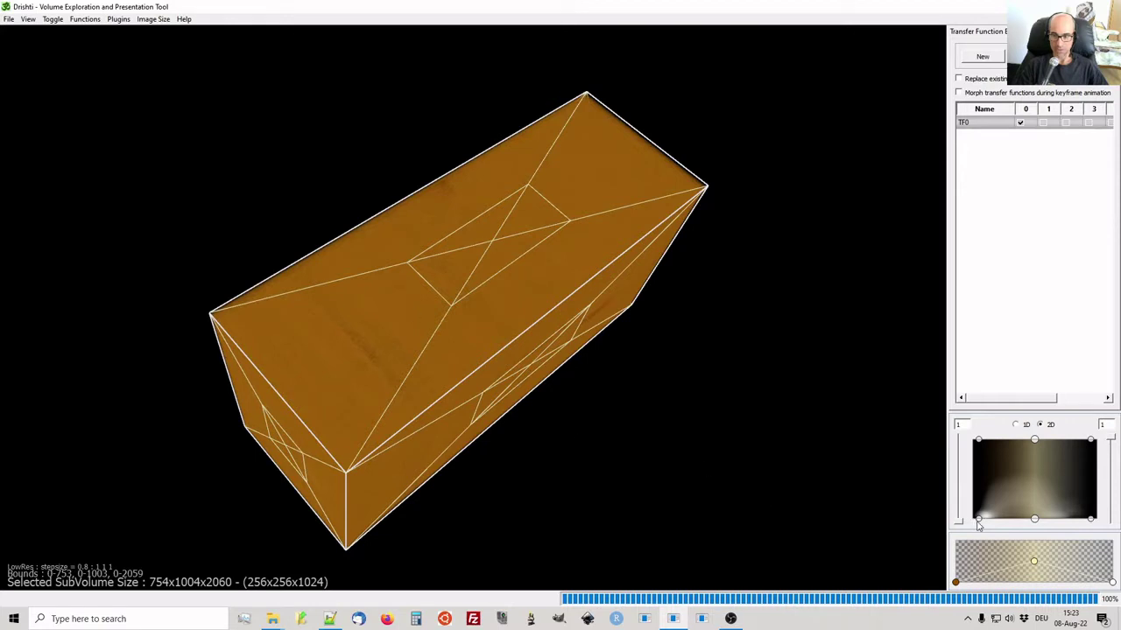
- Shift the transfer function's lower-left handle right to reveal the skull, then turn it ventral side up
{"action": "left_click_drag", "start_coordinate": [979, 520], "coordinate": [1014, 519]}
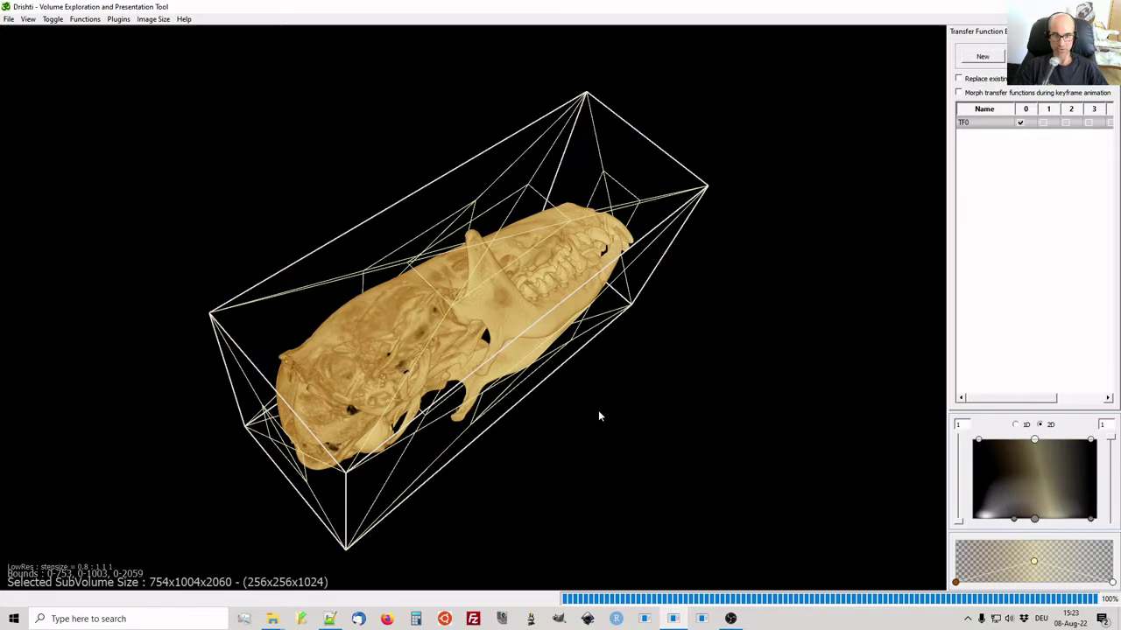
{"action": "left_click_drag", "start_coordinate": [598, 410], "coordinate": [550, 411]}
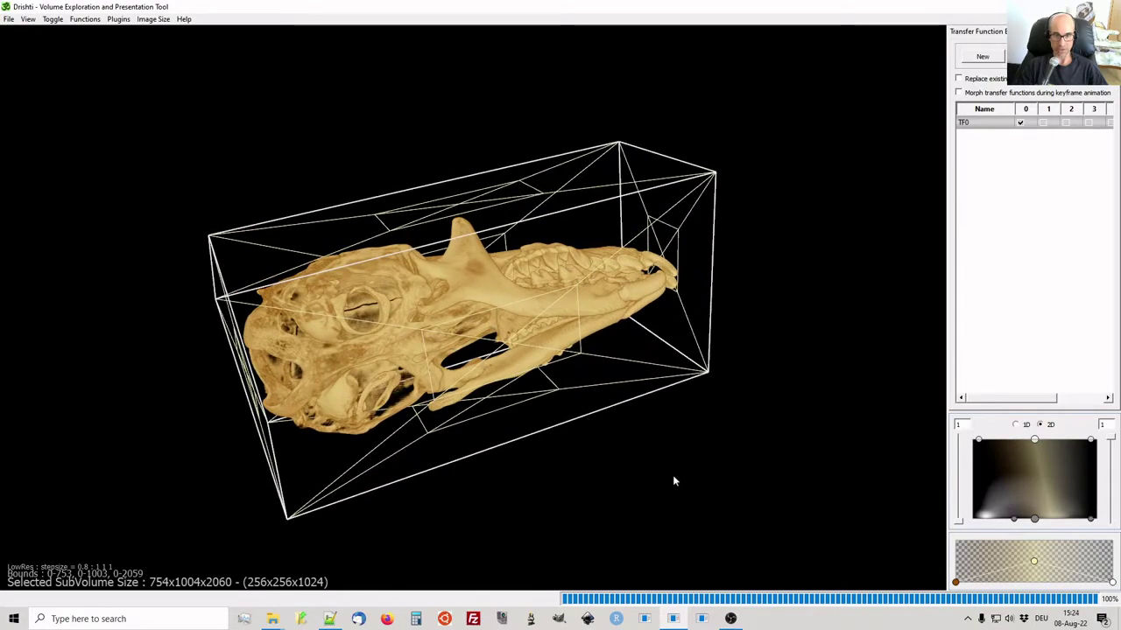
{"action": "left_click_drag", "start_coordinate": [674, 481], "coordinate": [655, 520]}
{"action": "left_click_drag", "start_coordinate": [732, 336], "coordinate": [714, 366]}
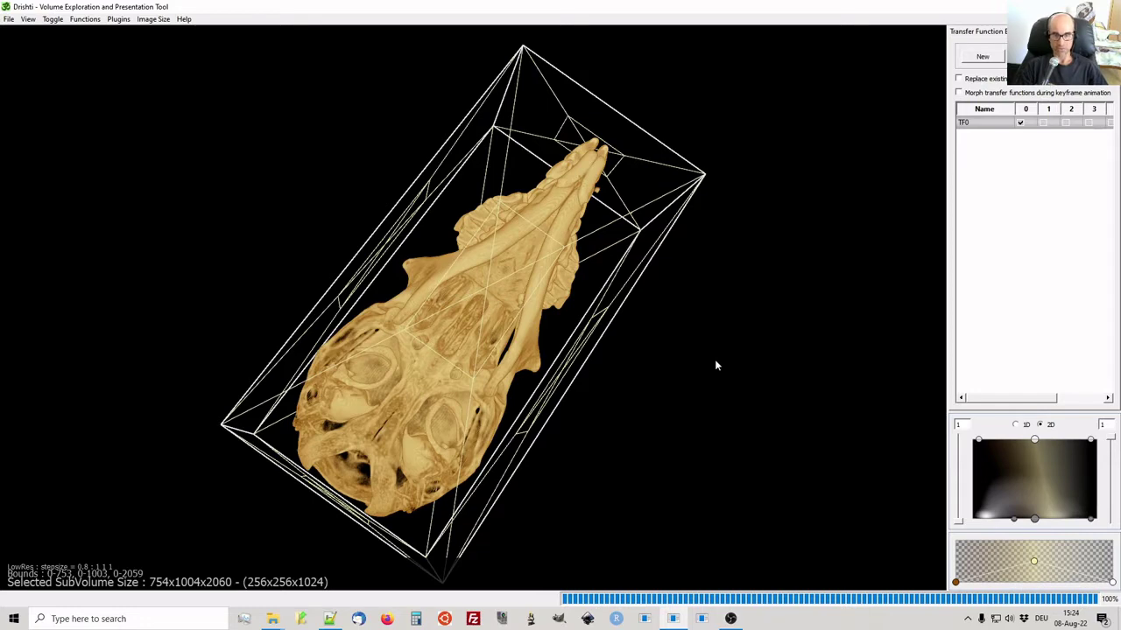
{"action": "left_click_drag", "start_coordinate": [273, 178], "coordinate": [260, 206]}
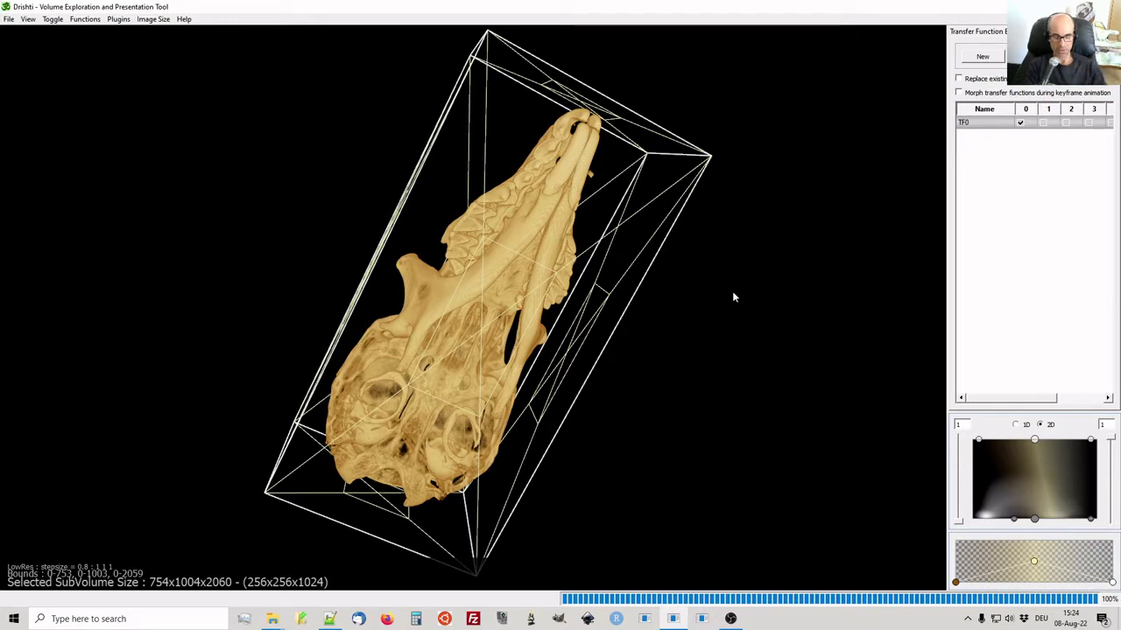
- Load the full-resolution Hires rendering and rotate the skull from top view to side view
{"action": "key", "text": "F2"}
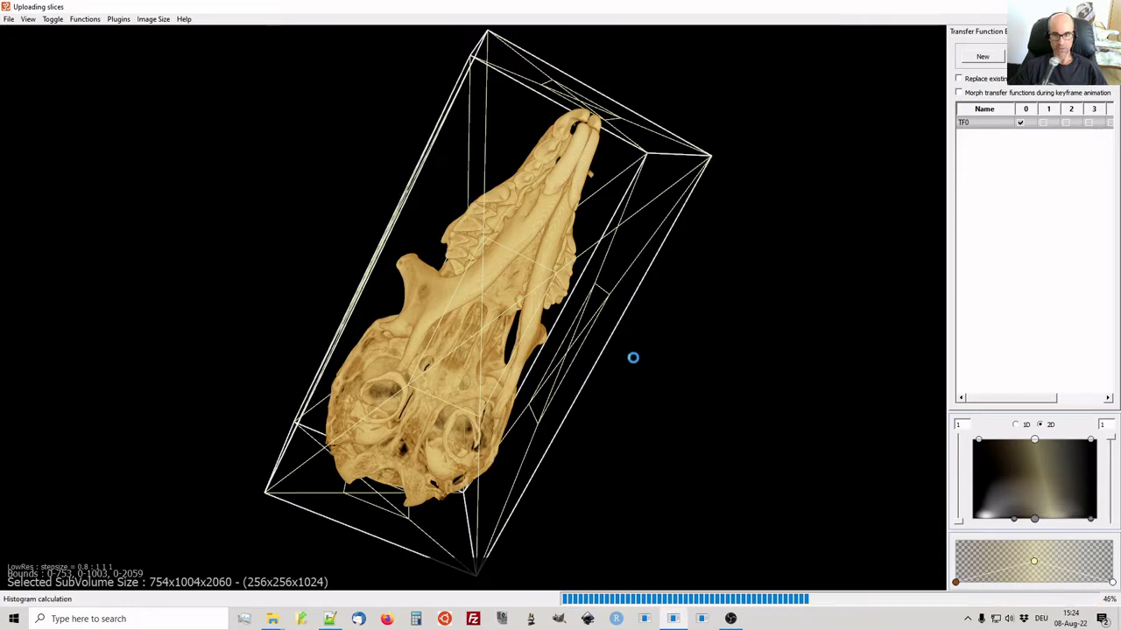
{"action": "left_click_drag", "start_coordinate": [458, 288], "coordinate": [396, 264]}
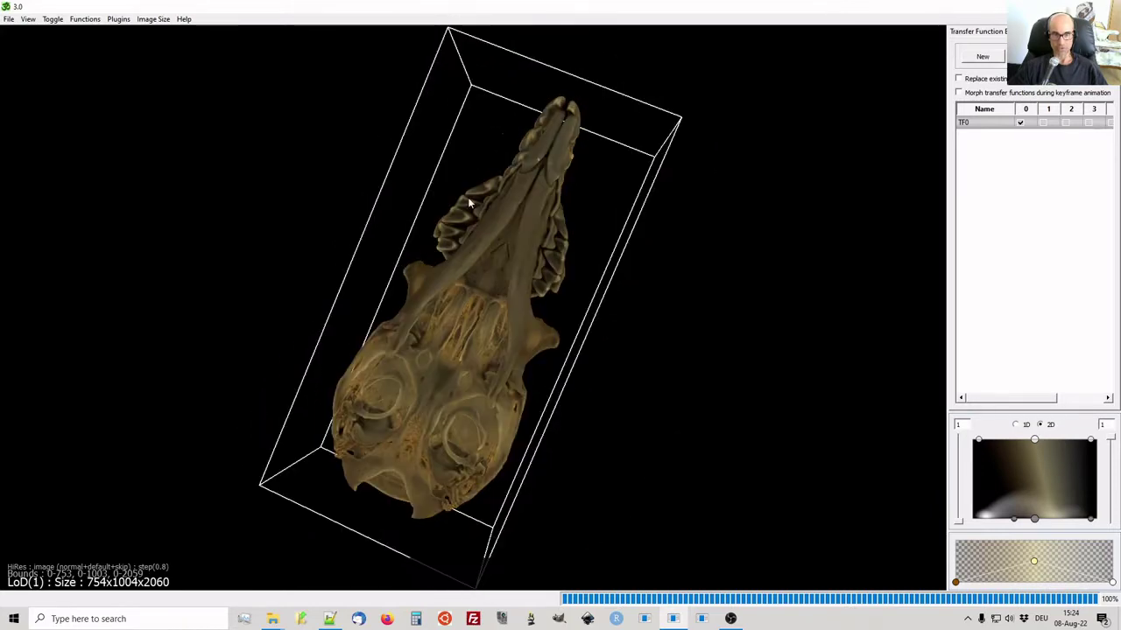
{"action": "left_click_drag", "start_coordinate": [468, 197], "coordinate": [680, 338]}
{"action": "left_click_drag", "start_coordinate": [778, 284], "coordinate": [704, 471]}
{"action": "mouse_move", "coordinate": [592, 424]}
{"action": "left_mouse_down"}
{"action": "mouse_move", "coordinate": [535, 337]}
{"action": "mouse_move", "coordinate": [587, 353]}
{"action": "mouse_move", "coordinate": [555, 333]}
{"action": "mouse_move", "coordinate": [592, 415]}
{"action": "left_mouse_up"}
- Zoom in and turn the skull to a close, side-on view of the teeth and jaw
{"action": "scroll", "coordinate": [532, 332], "scroll_direction": "up", "scroll_amount": 5}
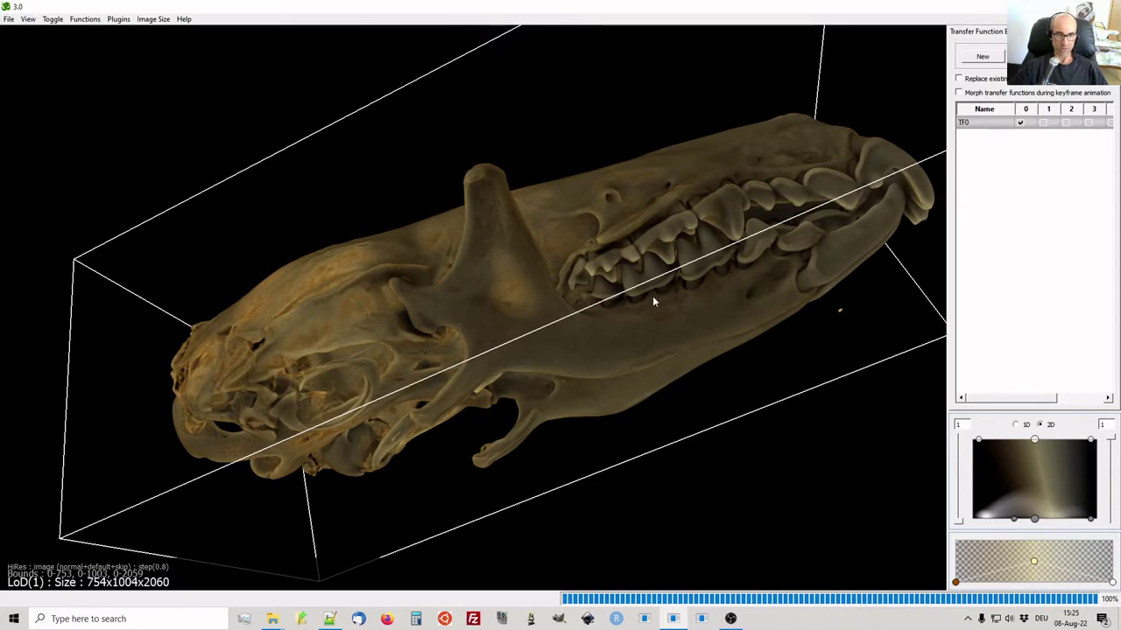
{"action": "left_click_drag", "start_coordinate": [672, 354], "coordinate": [632, 329]}
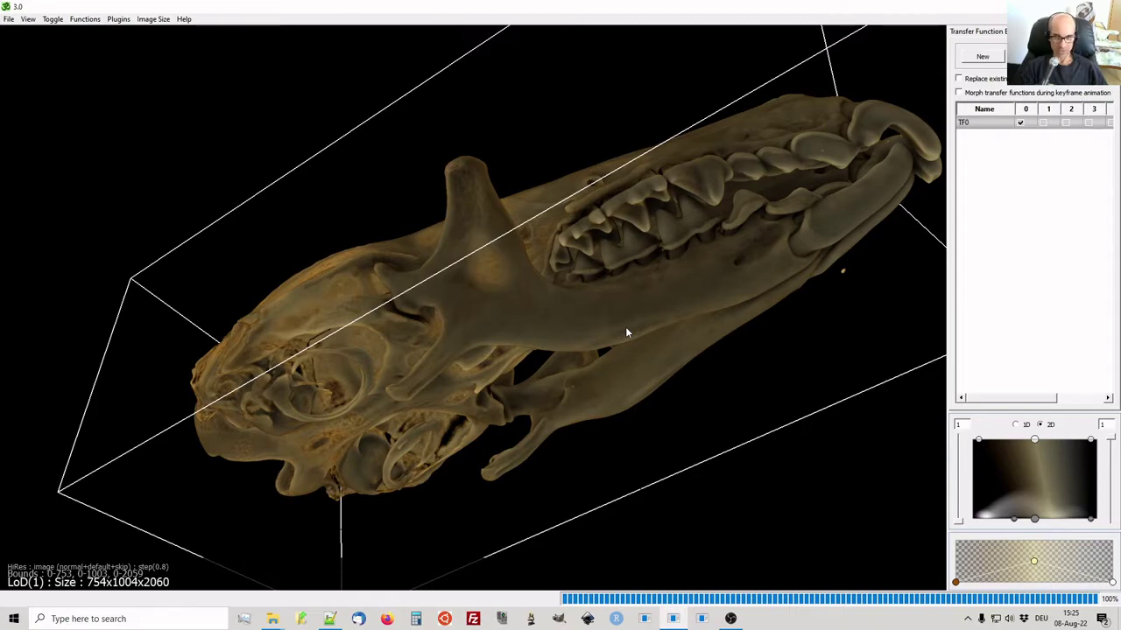
{"action": "left_click_drag", "start_coordinate": [626, 333], "coordinate": [482, 401]}
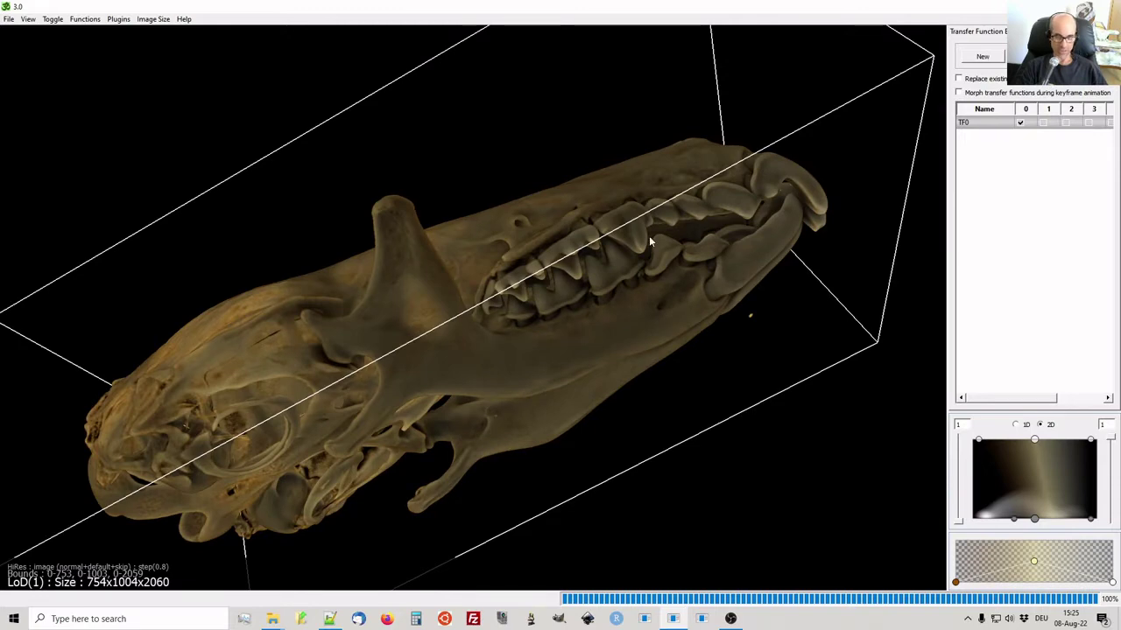
{"action": "left_click_drag", "start_coordinate": [649, 235], "coordinate": [473, 237]}
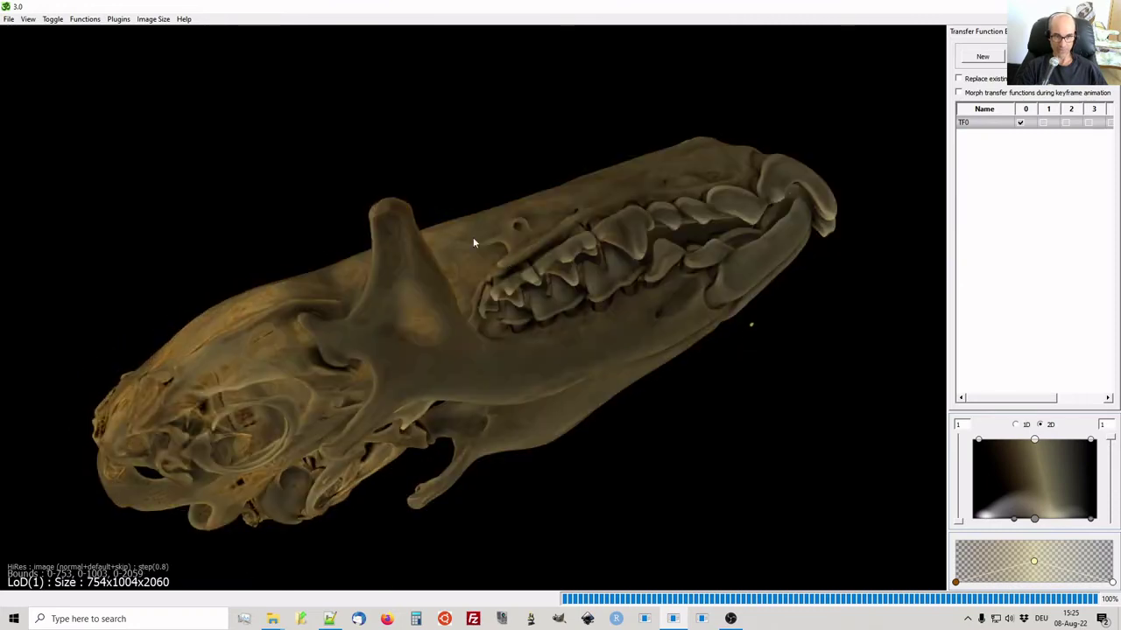
- Set the Preferences background colour to white and rotate the skull against it
{"action": "left_click", "coordinate": [29, 19]}
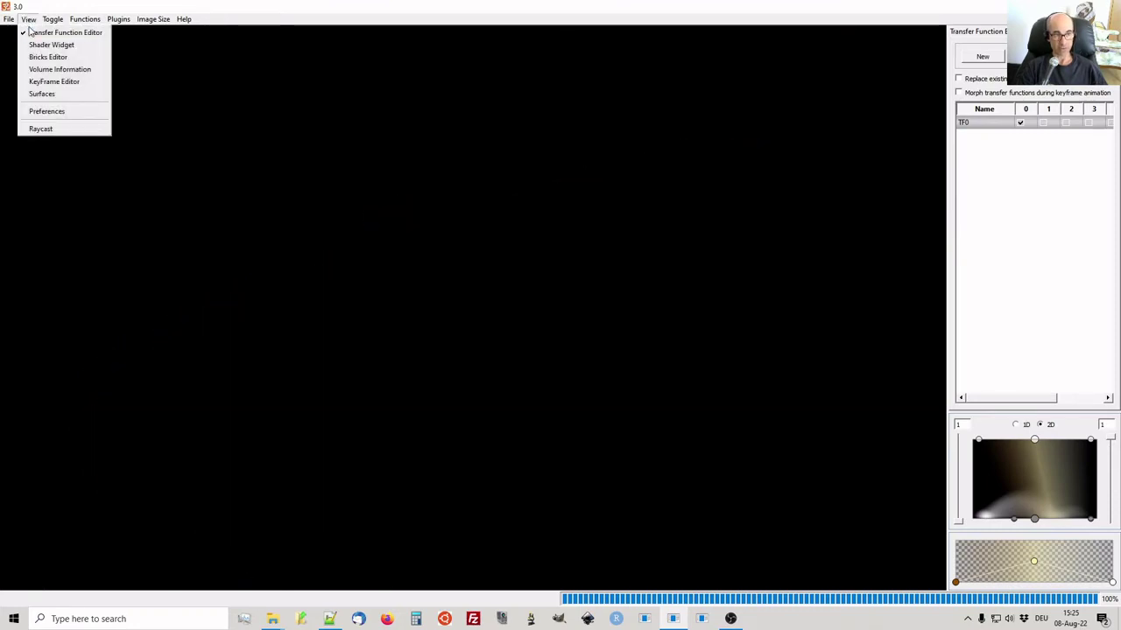
{"action": "left_click", "coordinate": [43, 112]}
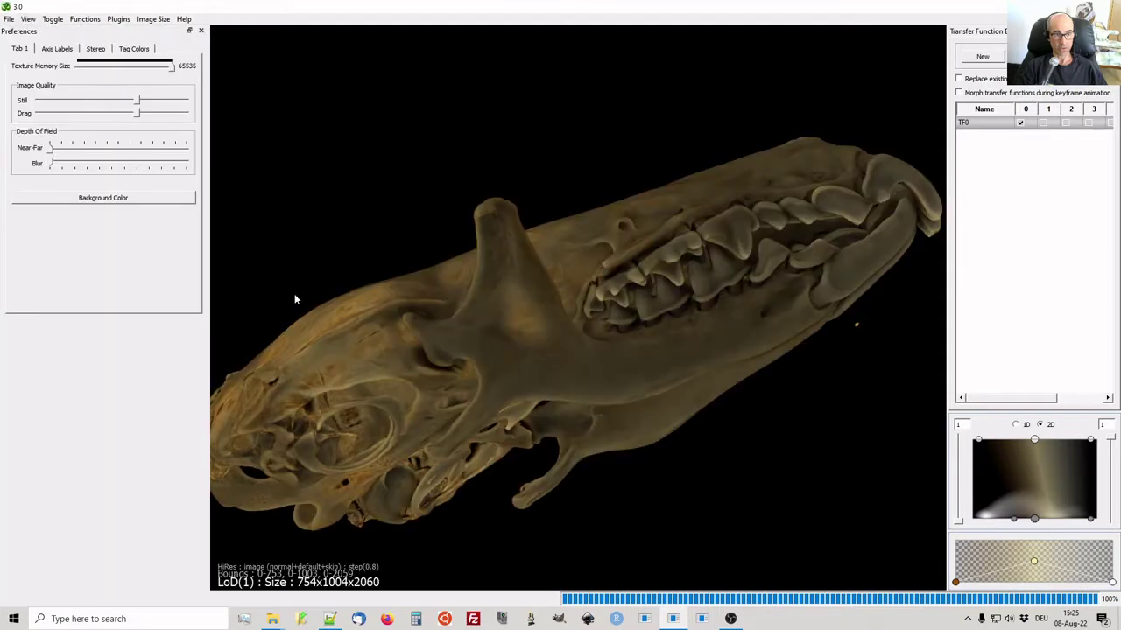
{"action": "left_click", "coordinate": [103, 198]}
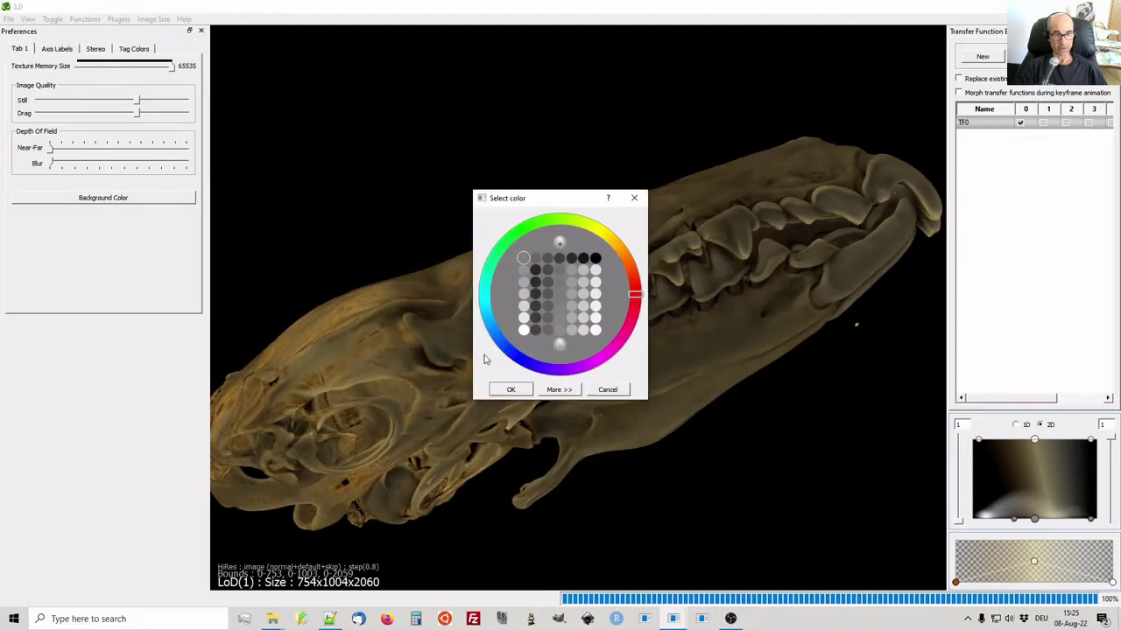
{"action": "left_click", "coordinate": [511, 389]}
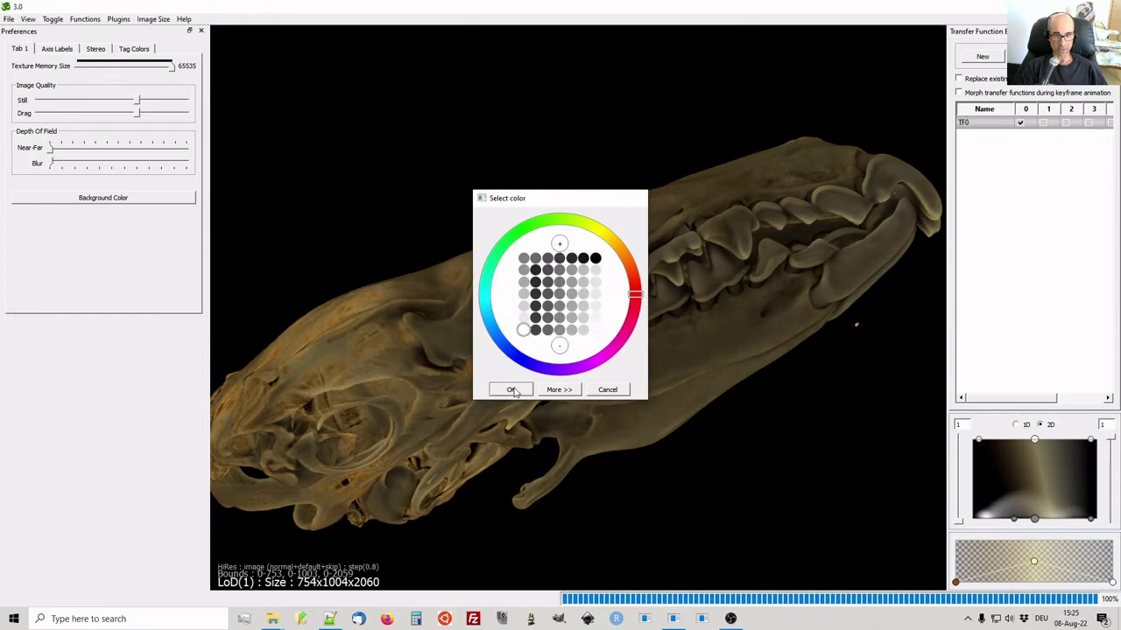
{"action": "left_click_drag", "start_coordinate": [481, 370], "coordinate": [636, 381]}
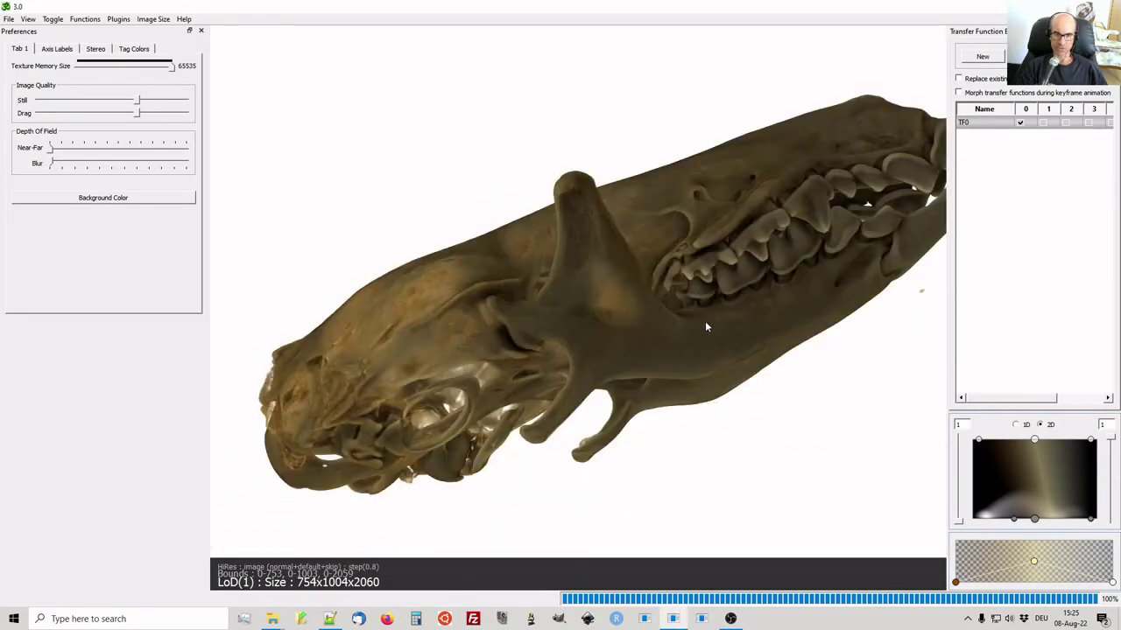
{"action": "mouse_move", "coordinate": [705, 327]}
{"action": "left_mouse_down"}
{"action": "mouse_move", "coordinate": [646, 297]}
{"action": "mouse_move", "coordinate": [520, 275]}
{"action": "mouse_move", "coordinate": [754, 372]}
{"action": "mouse_move", "coordinate": [705, 340]}
{"action": "left_mouse_up"}
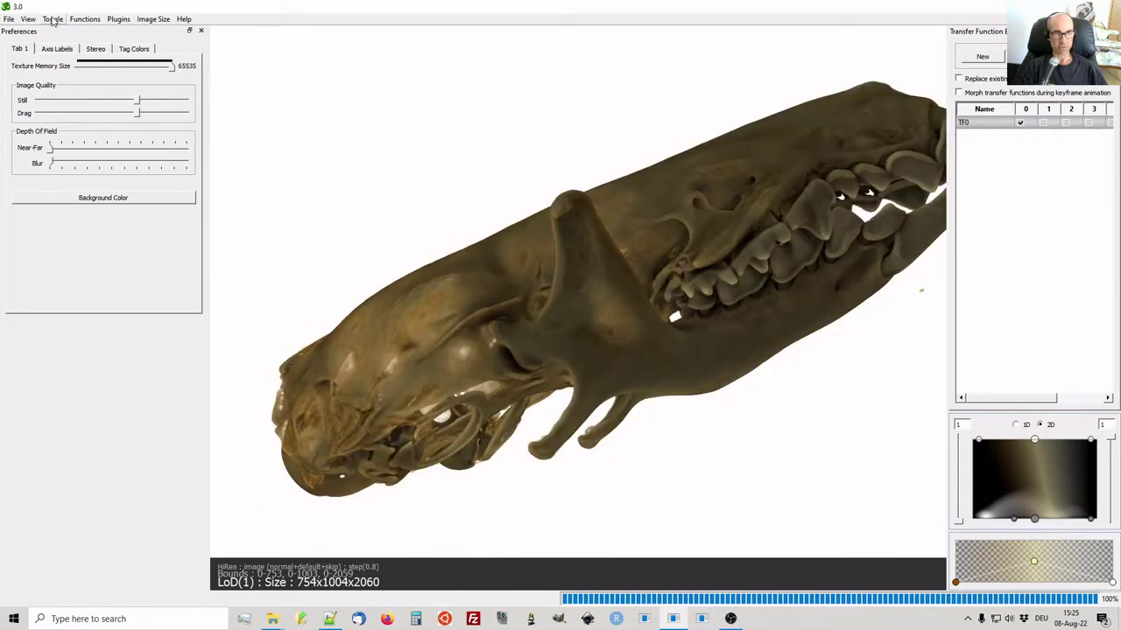
- Show the Shader Widget and raise the diffuse slider, then rotate the skull to a side view
{"action": "left_click", "coordinate": [53, 19]}
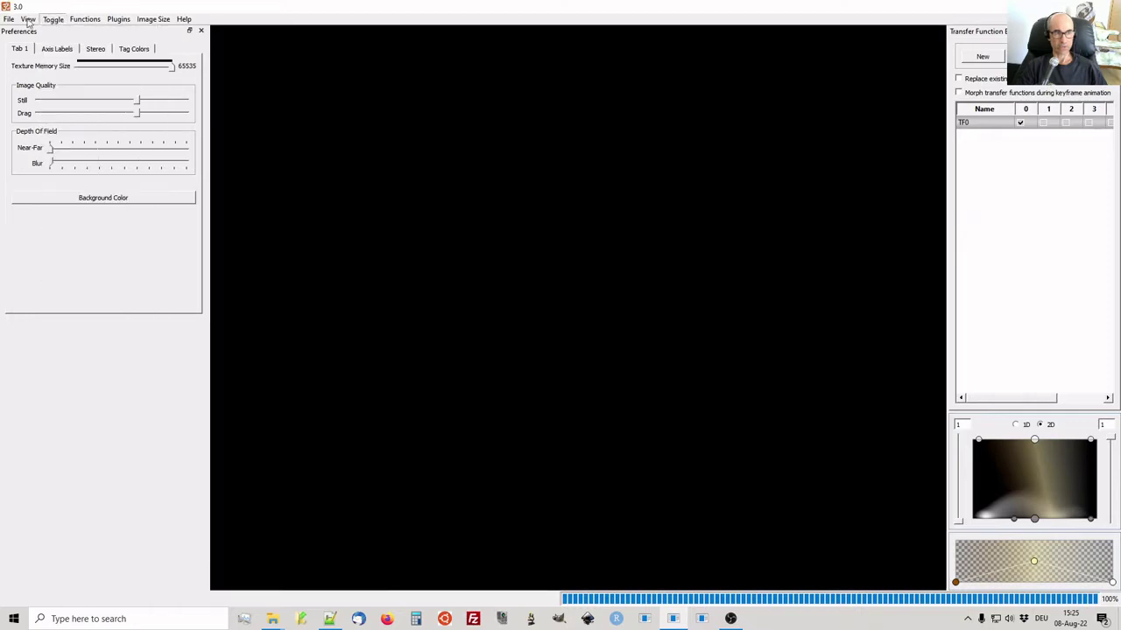
{"action": "left_click", "coordinate": [27, 19]}
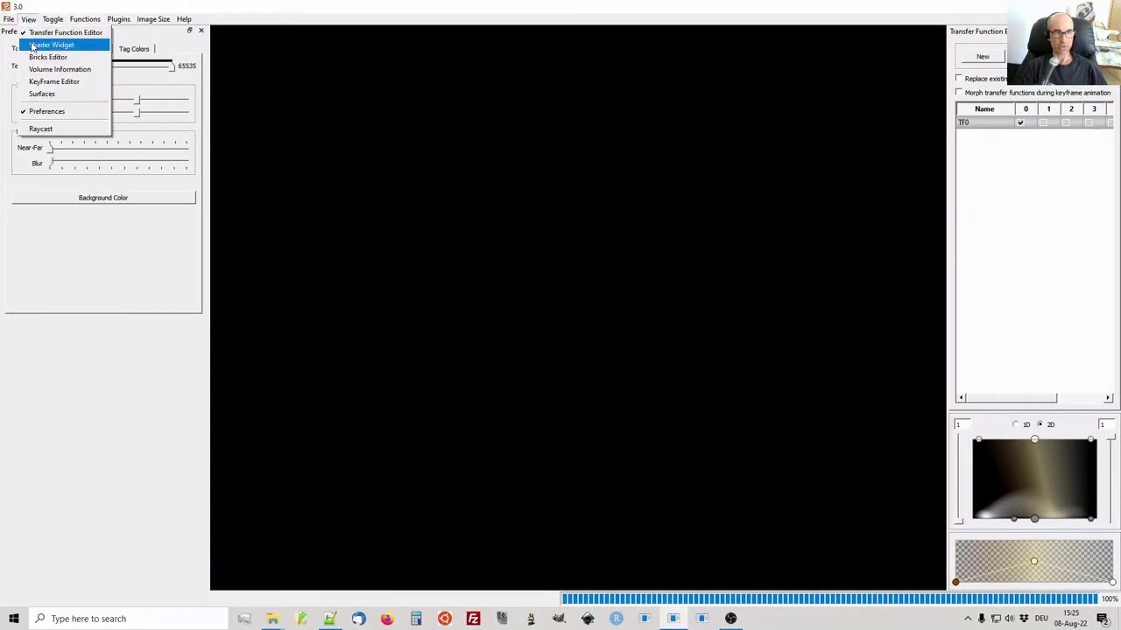
{"action": "left_click", "coordinate": [51, 44]}
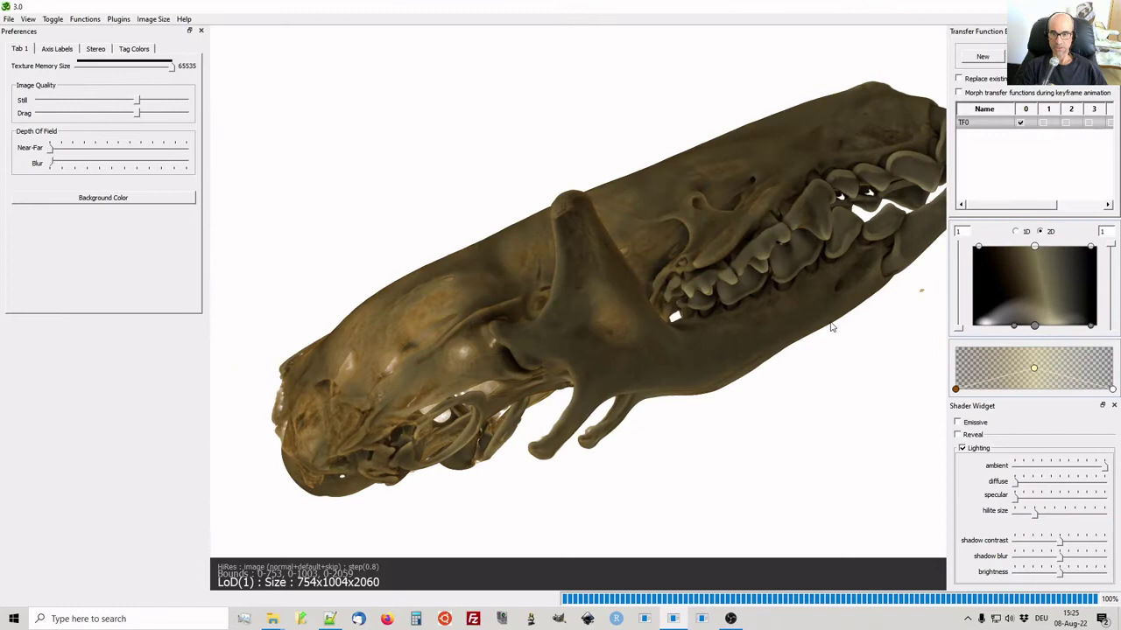
{"action": "left_click_drag", "start_coordinate": [828, 326], "coordinate": [762, 315]}
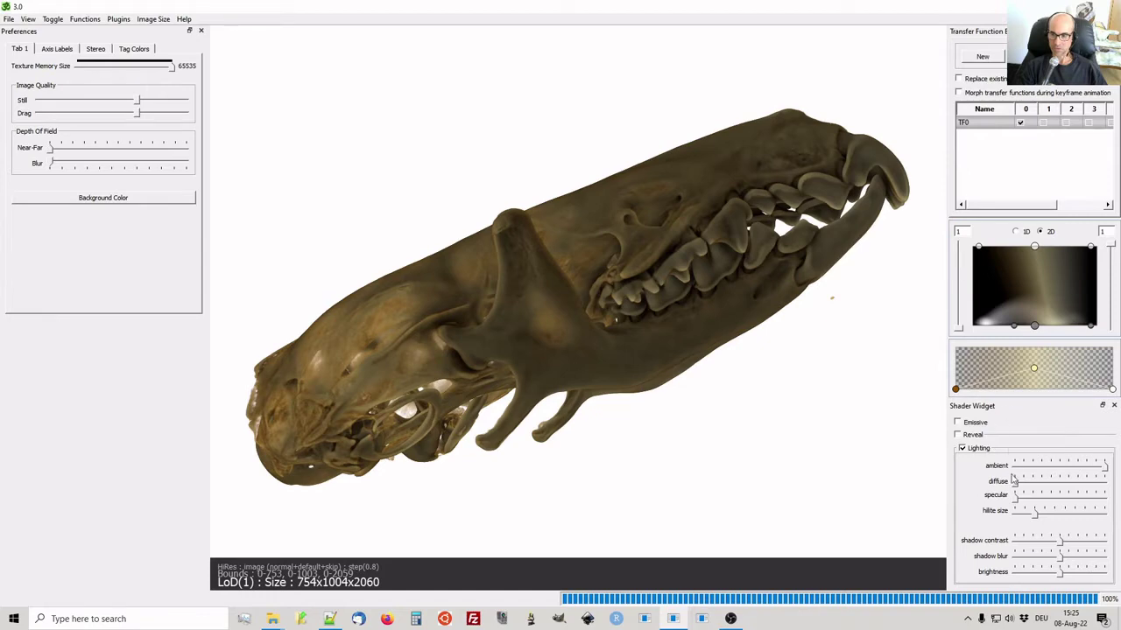
{"action": "left_click_drag", "start_coordinate": [1017, 488], "coordinate": [1036, 471]}
{"action": "left_click_drag", "start_coordinate": [564, 326], "coordinate": [411, 298]}
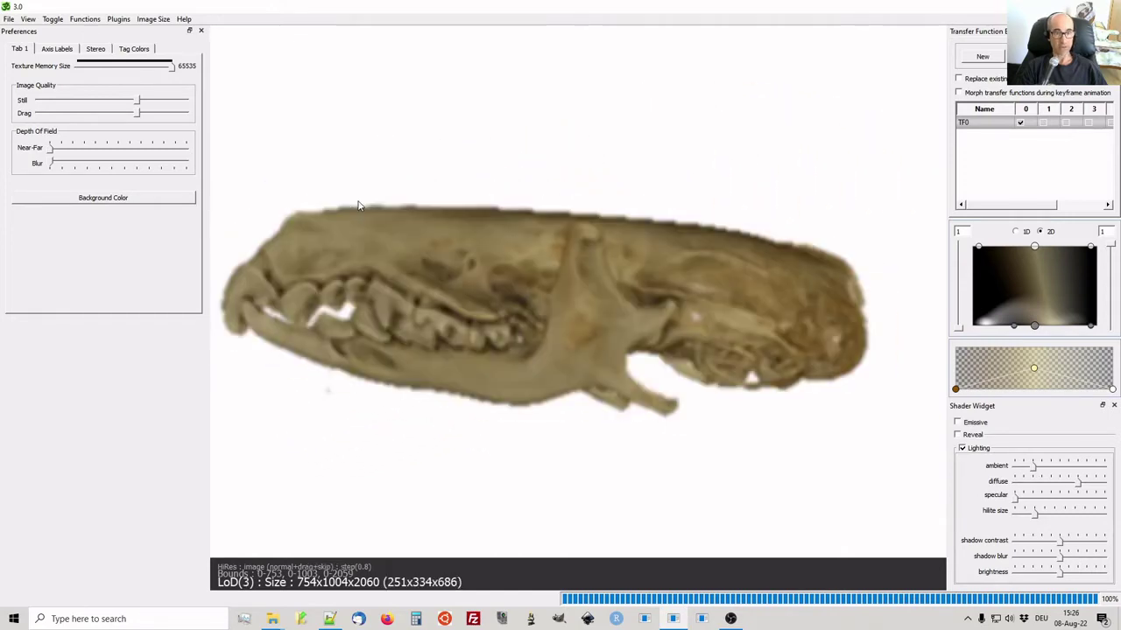
- Apply GI Lighting with the GI Light Parameters dialog's settings for brighter, softly shadowed bone
{"action": "left_click", "coordinate": [89, 21]}
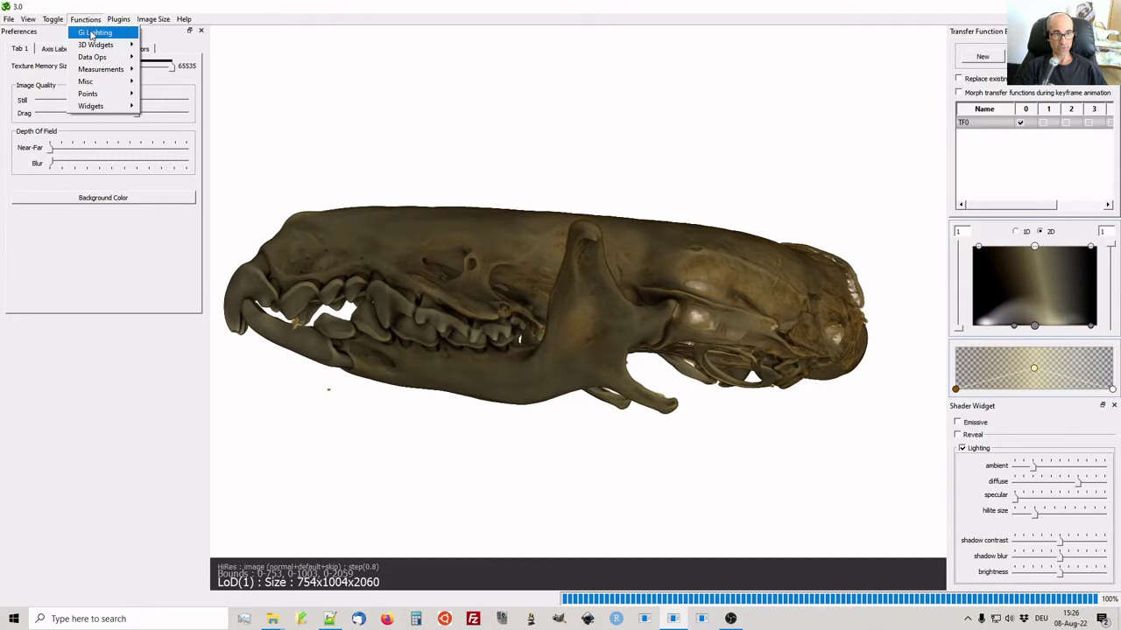
{"action": "left_click", "coordinate": [91, 34]}
{"action": "left_click", "coordinate": [86, 20]}
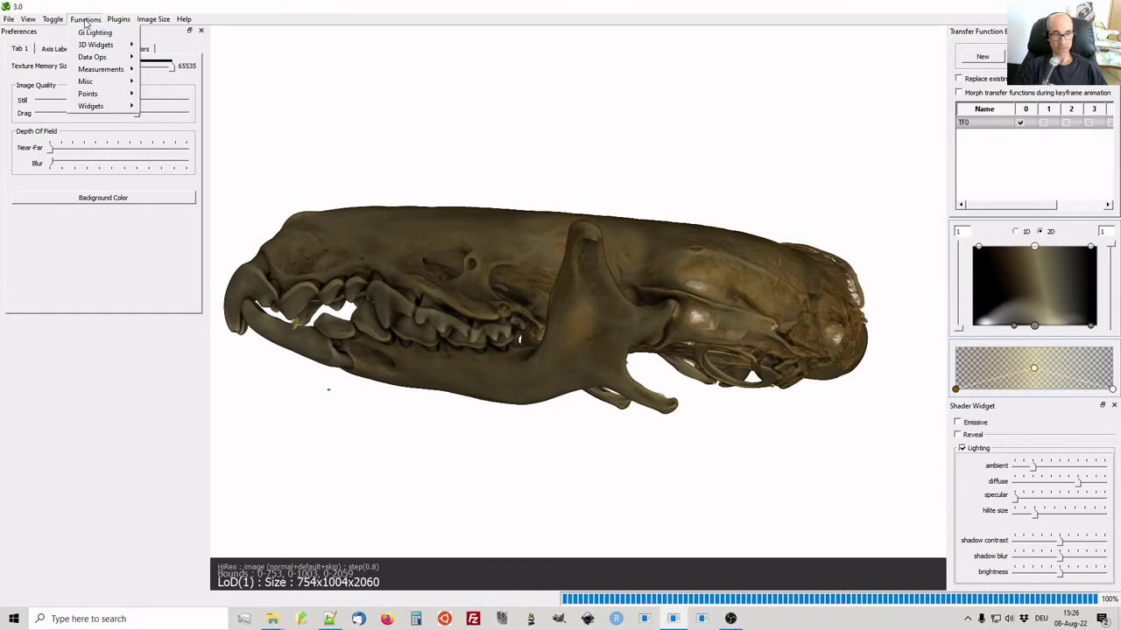
{"action": "left_click", "coordinate": [93, 33]}
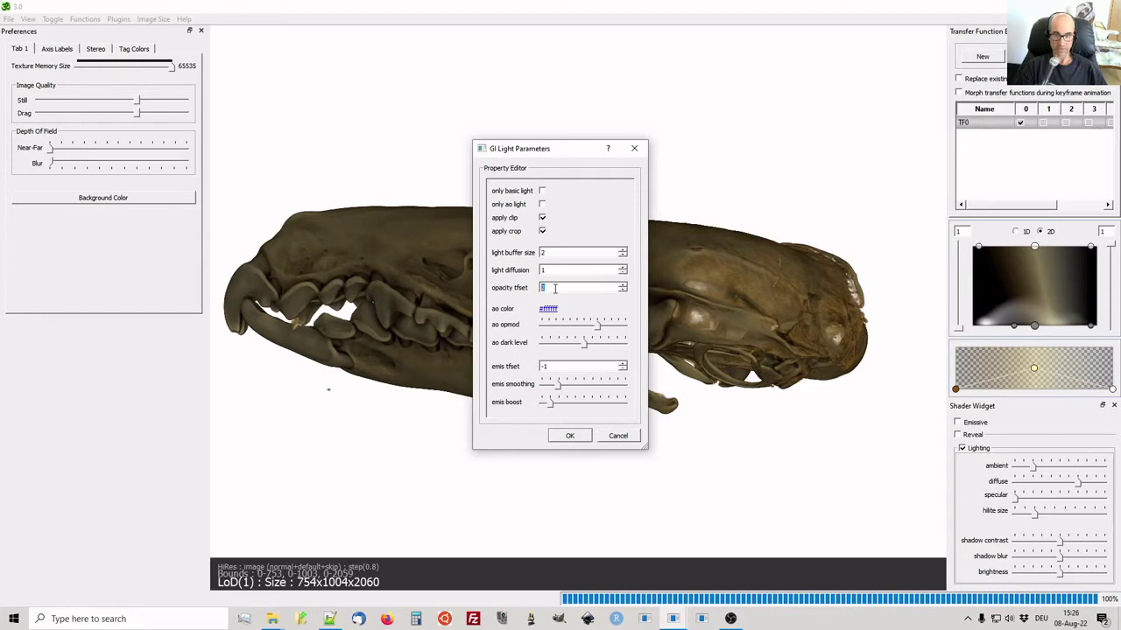
{"action": "left_click", "coordinate": [569, 435]}
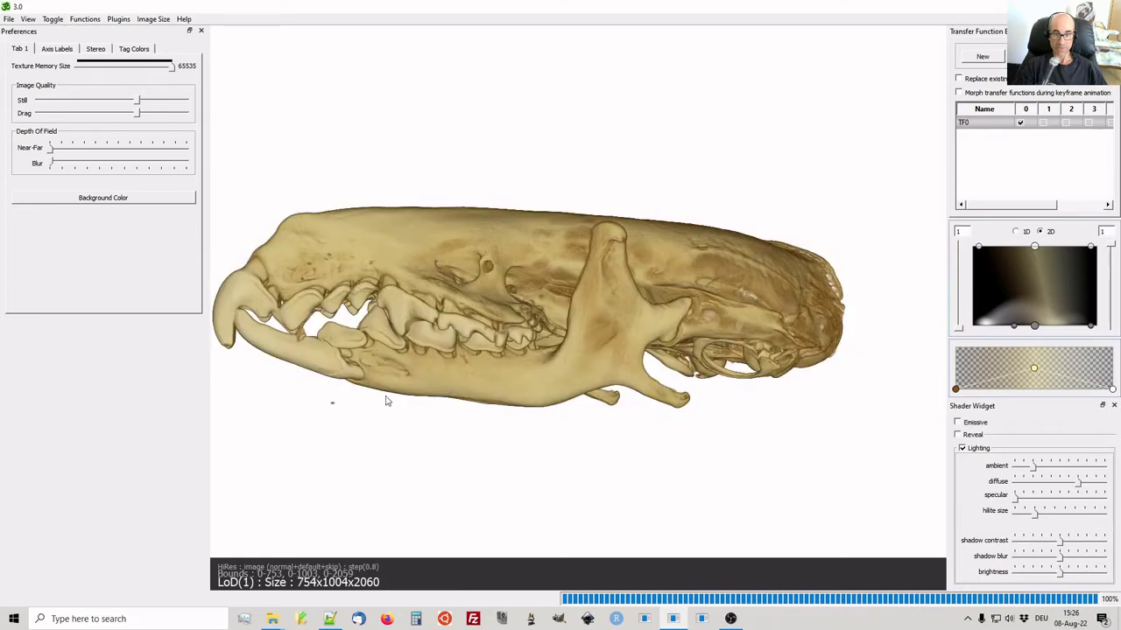
- Rotate the skull into a level side view with snout right, adjusting the transfer function's colour band
{"action": "left_click_drag", "start_coordinate": [387, 400], "coordinate": [667, 375]}
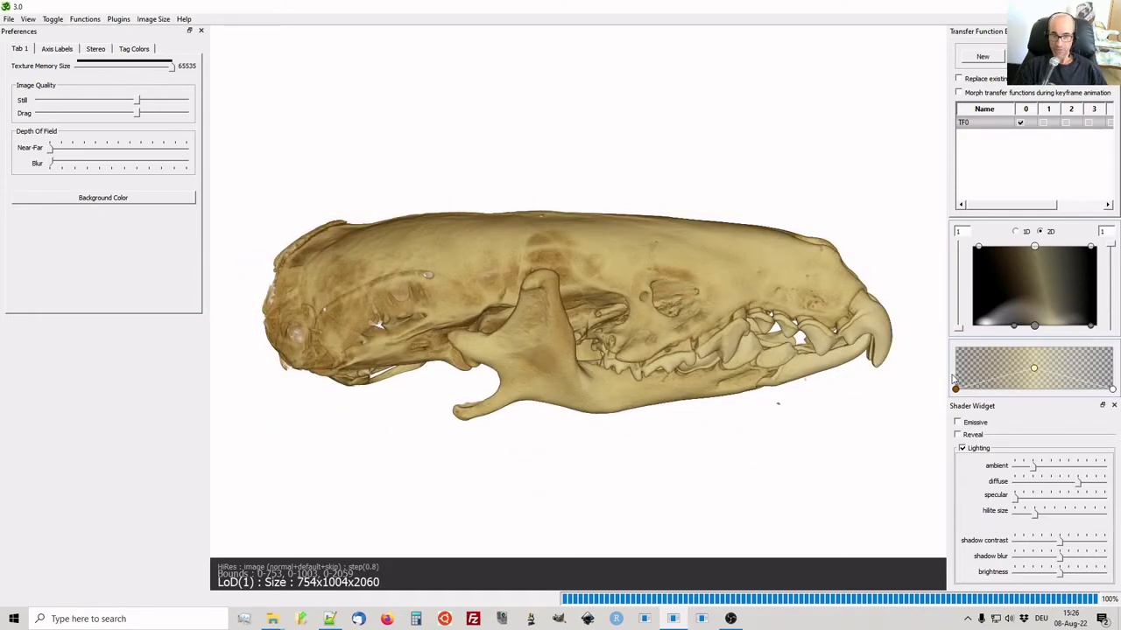
{"action": "left_click_drag", "start_coordinate": [638, 343], "coordinate": [640, 317]}
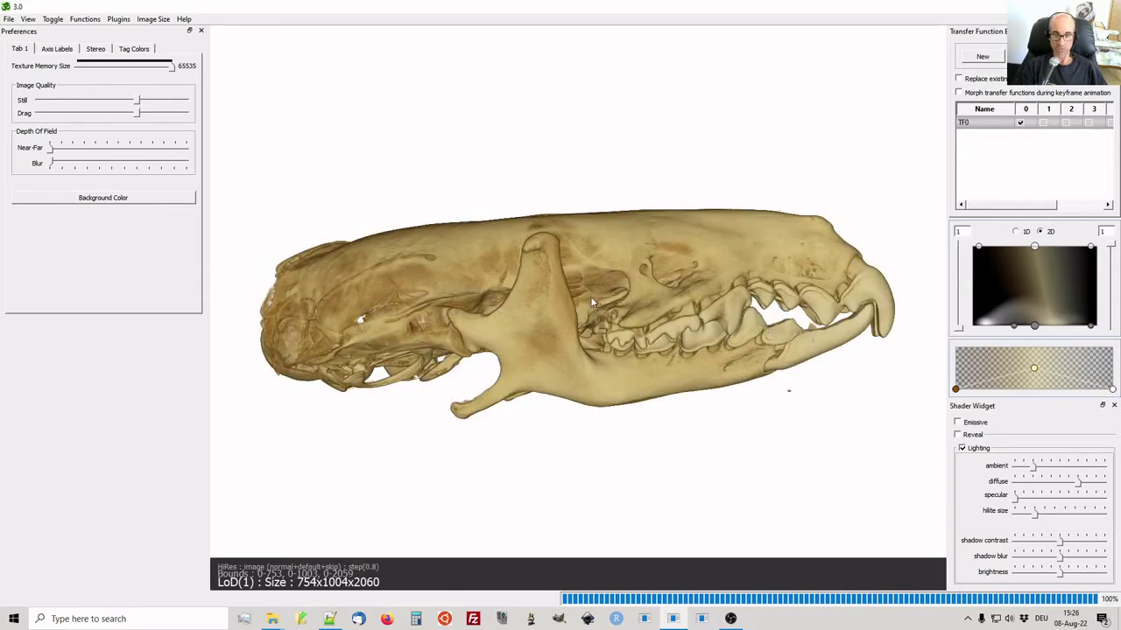
{"action": "left_click_drag", "start_coordinate": [590, 296], "coordinate": [622, 262]}
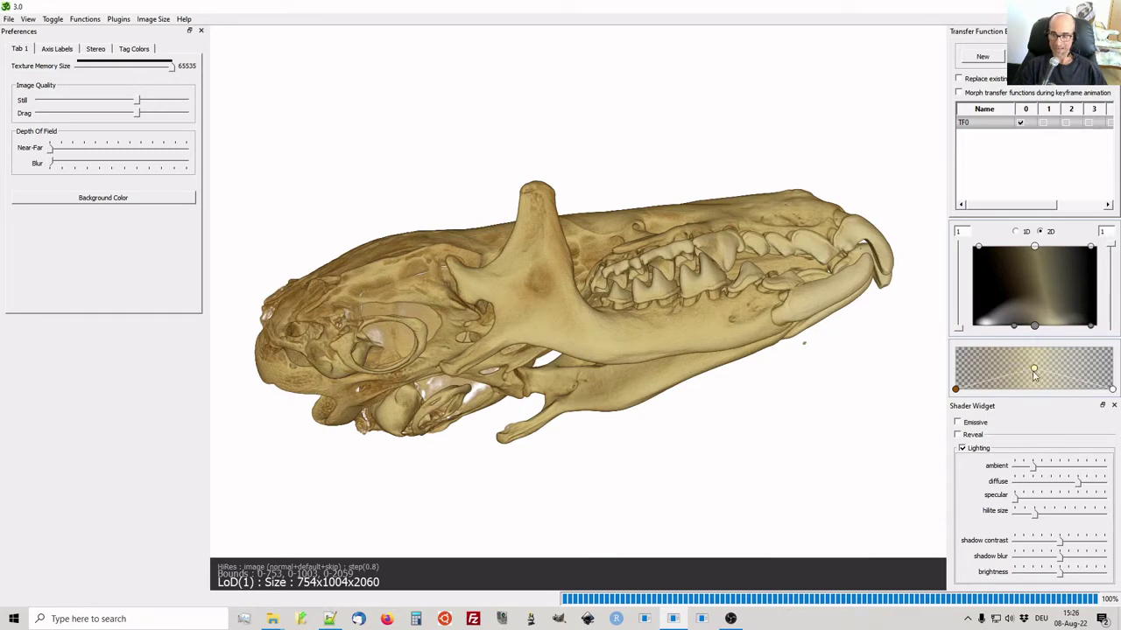
{"action": "left_click_drag", "start_coordinate": [1033, 370], "coordinate": [1032, 347]}
{"action": "left_click_drag", "start_coordinate": [571, 345], "coordinate": [582, 378]}
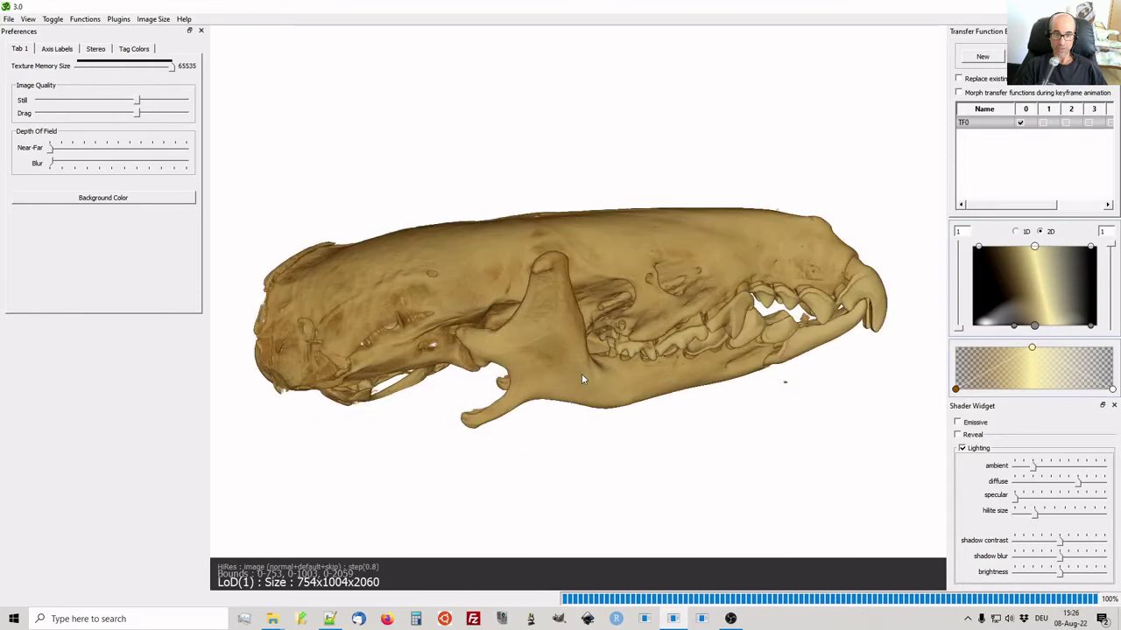
{"action": "left_click_drag", "start_coordinate": [395, 286], "coordinate": [378, 323]}
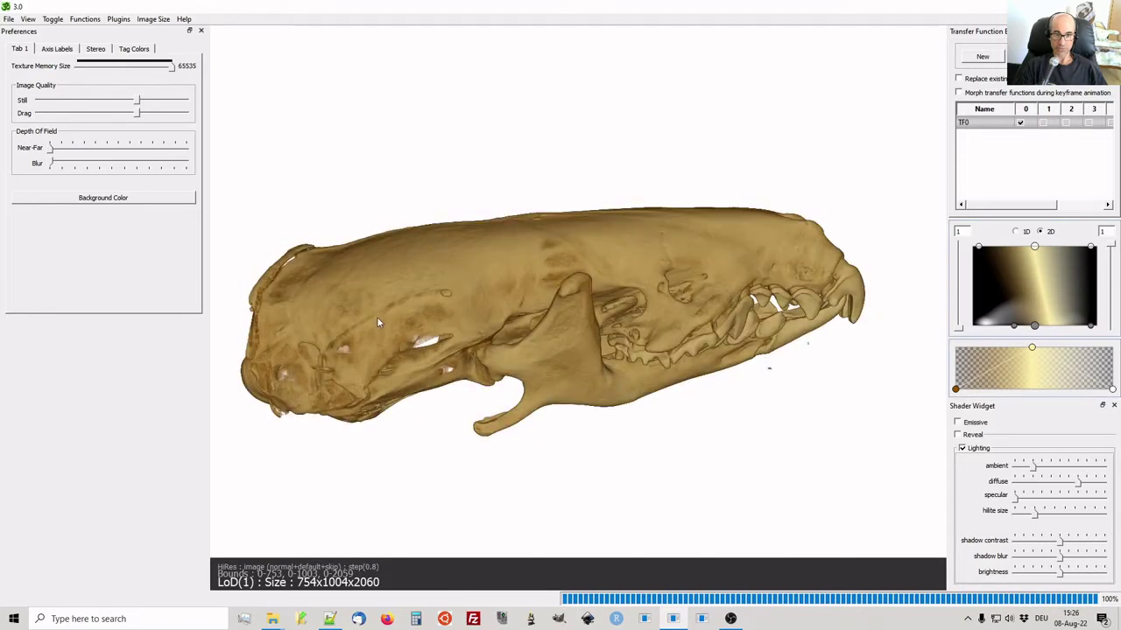
{"action": "left_click_drag", "start_coordinate": [501, 300], "coordinate": [562, 307]}
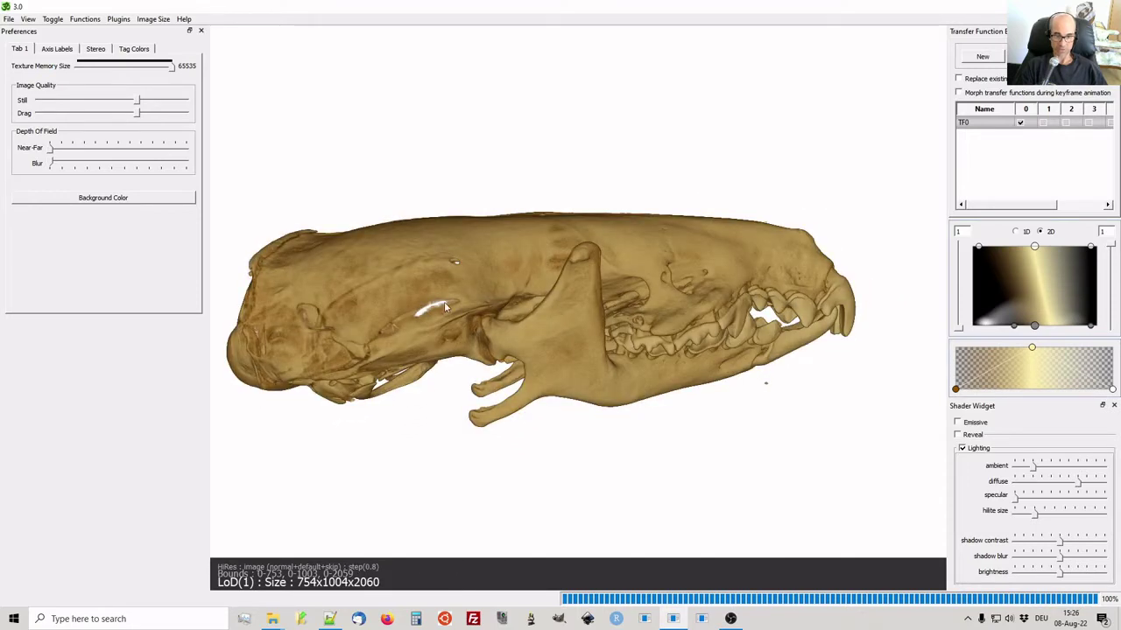
{"action": "left_click_drag", "start_coordinate": [444, 301], "coordinate": [436, 292]}
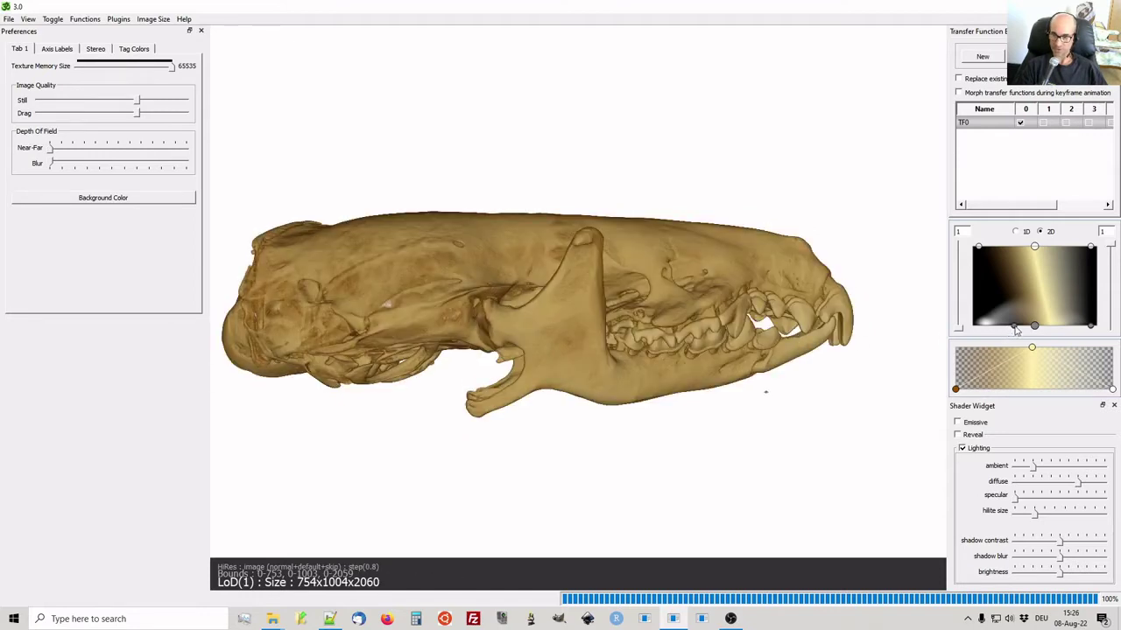
- Extend the transfer function's lower edge left toward the lowest intensities, checking the rendering by rotating
{"action": "left_click_drag", "start_coordinate": [1017, 330], "coordinate": [1007, 327]}
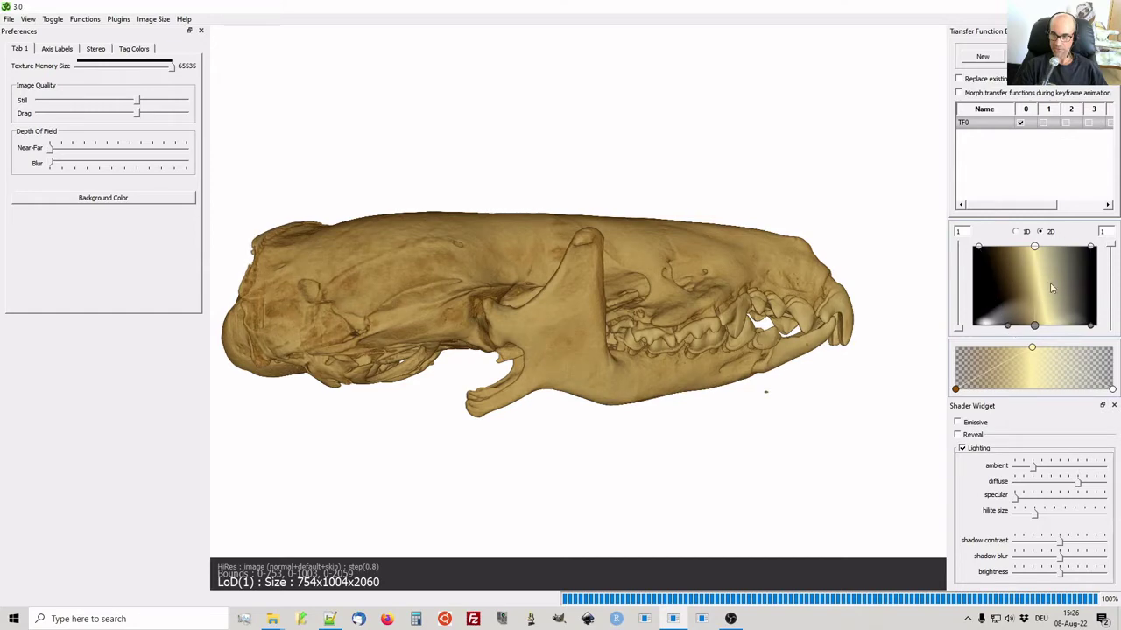
{"action": "left_click_drag", "start_coordinate": [1007, 328], "coordinate": [995, 333]}
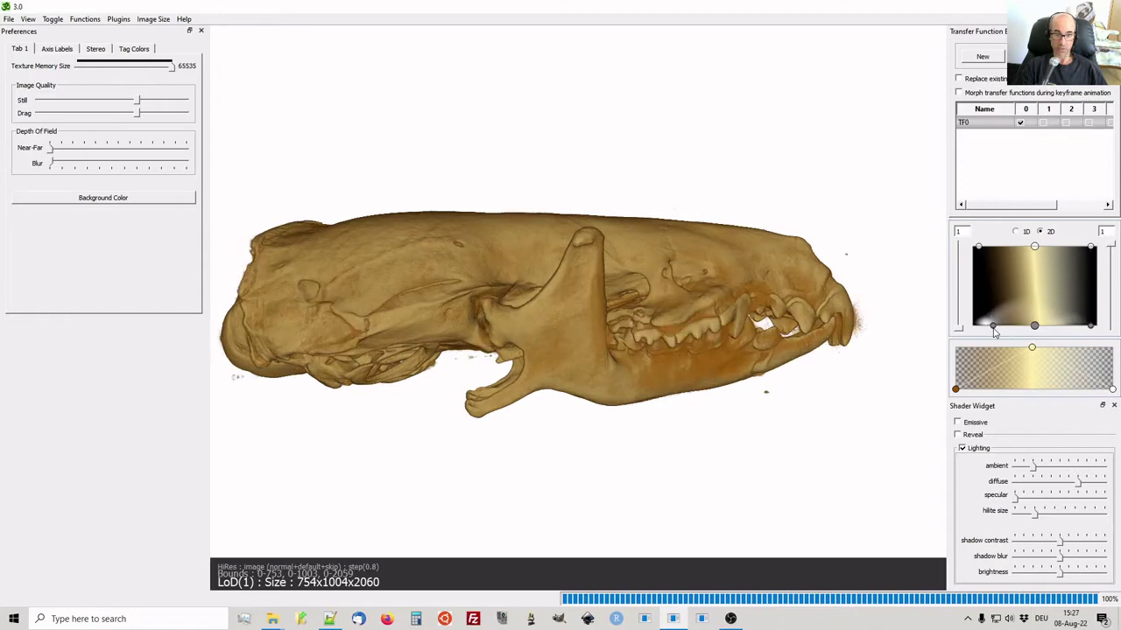
{"action": "left_click_drag", "start_coordinate": [649, 312], "coordinate": [733, 389]}
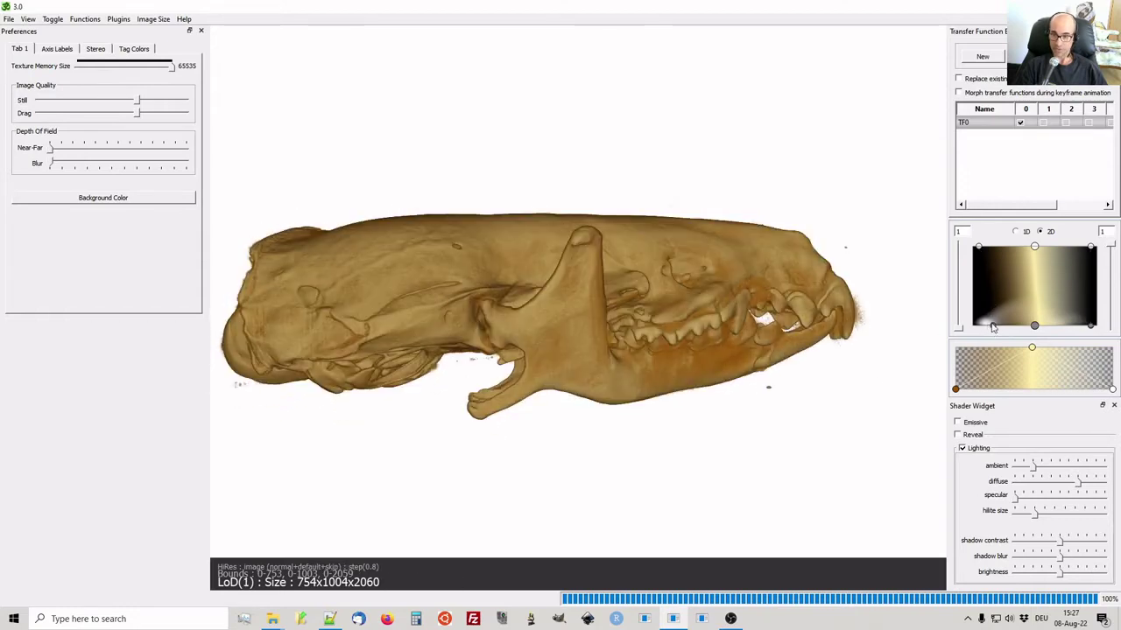
{"action": "left_click_drag", "start_coordinate": [993, 328], "coordinate": [985, 327]}
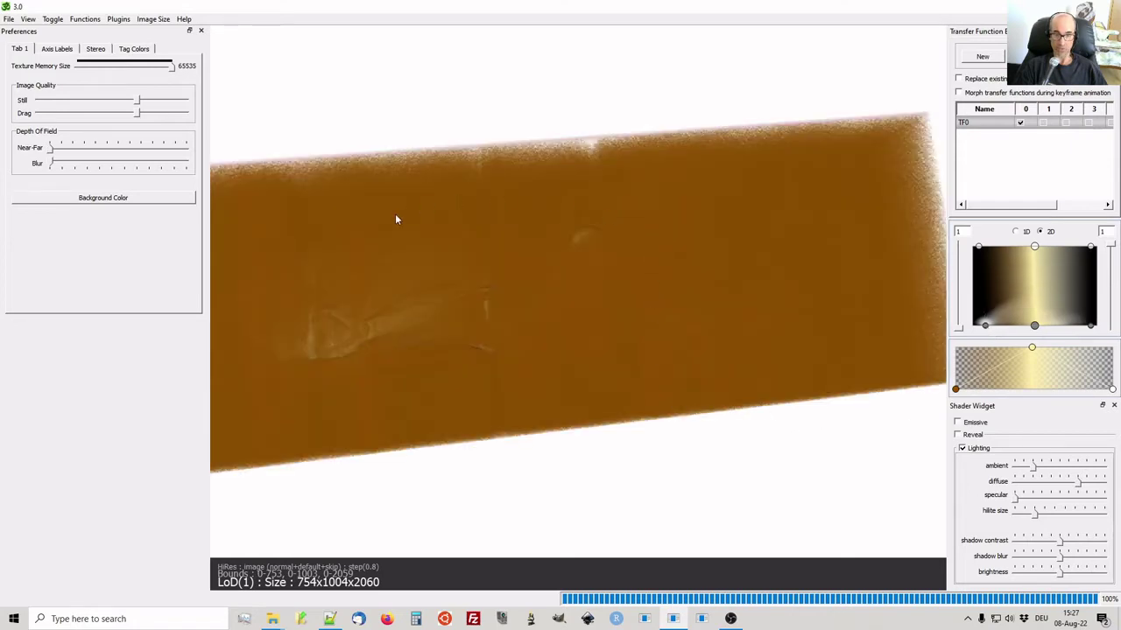
- Restore the transfer point to show bone only and turn the skull toward its underside
{"action": "left_click_drag", "start_coordinate": [838, 239], "coordinate": [602, 345]}
{"action": "left_click_drag", "start_coordinate": [655, 184], "coordinate": [616, 290]}
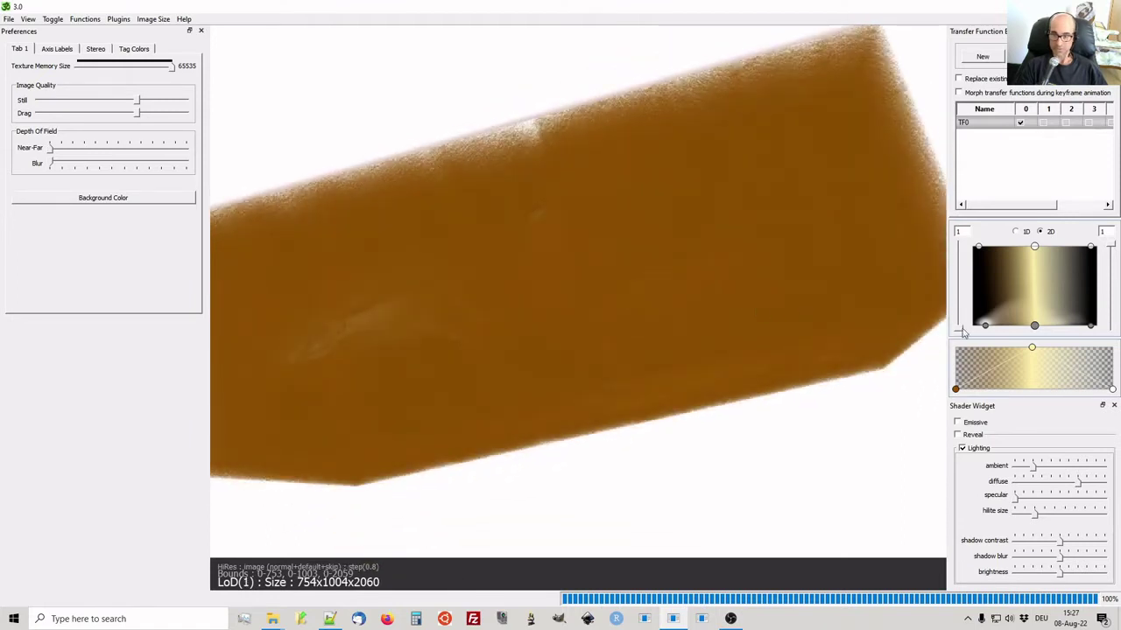
{"action": "left_click_drag", "start_coordinate": [986, 328], "coordinate": [1013, 328]}
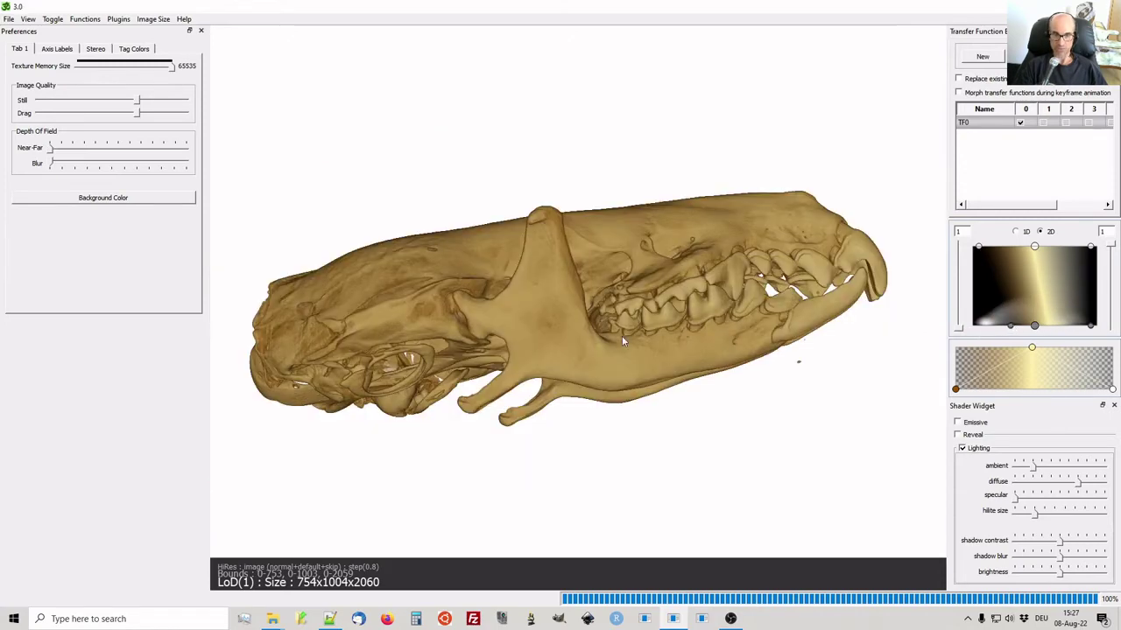
{"action": "left_click_drag", "start_coordinate": [786, 393], "coordinate": [491, 368]}
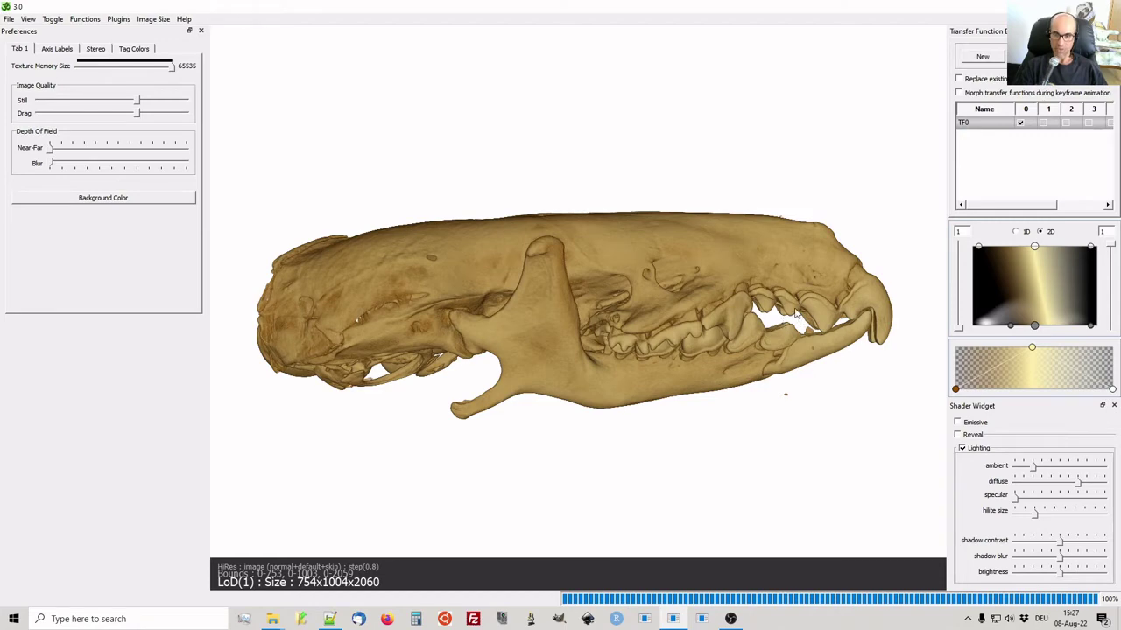
- Zoom in on the lower jaw and cheek region and rotate it to a new angle
{"action": "scroll", "coordinate": [791, 308], "scroll_direction": "up", "scroll_amount": 5}
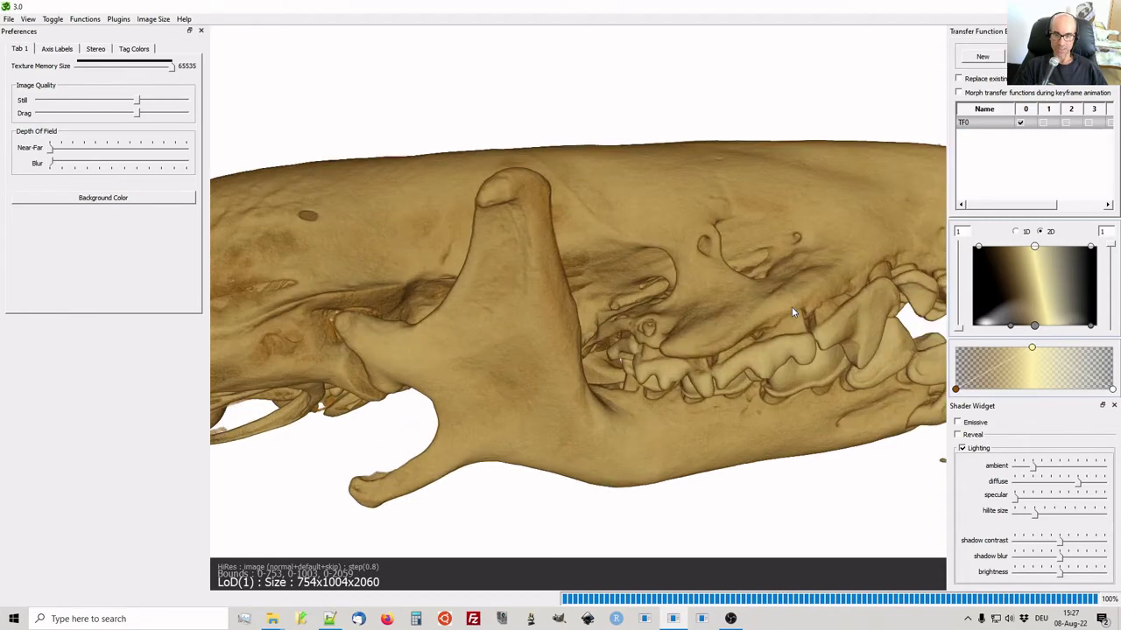
{"action": "scroll", "coordinate": [653, 327], "scroll_direction": "up", "scroll_amount": 3}
{"action": "scroll", "coordinate": [653, 326], "scroll_direction": "down", "scroll_amount": 4}
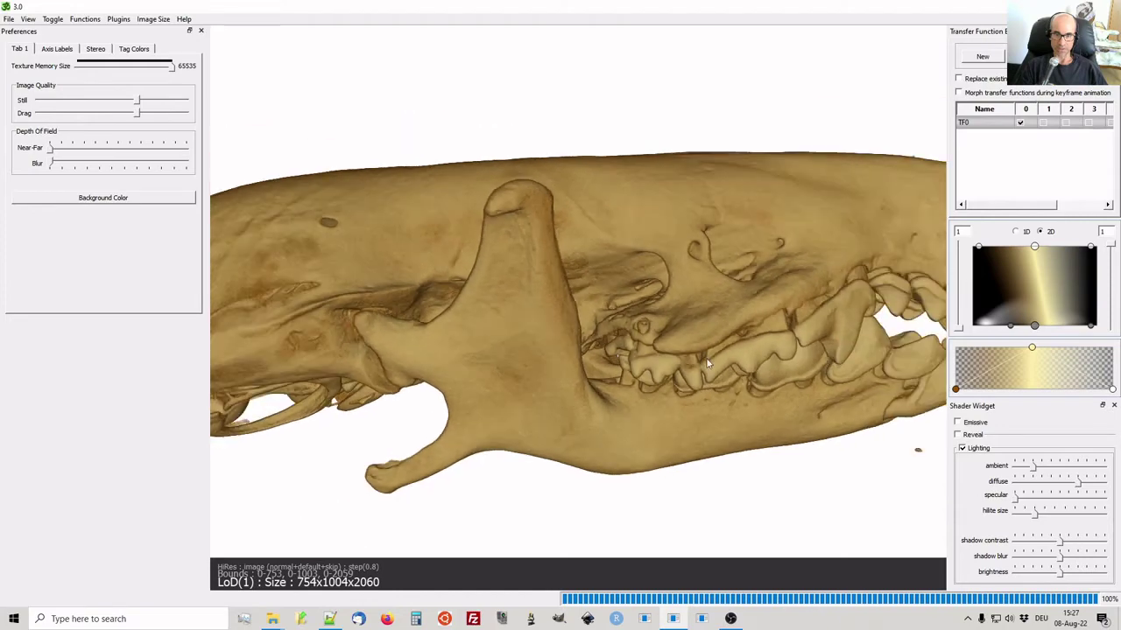
{"action": "left_click_drag", "start_coordinate": [745, 369], "coordinate": [664, 390]}
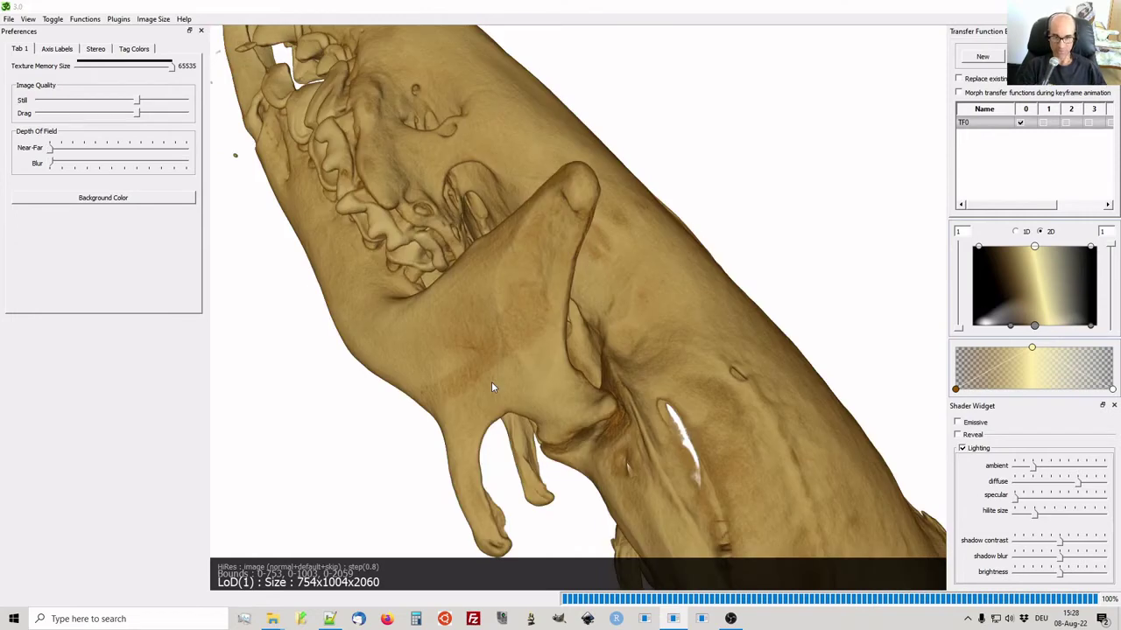
- Stop the automatic spinning with 'autospin off' and enlarge the skull view
{"action": "key", "text": "space"}
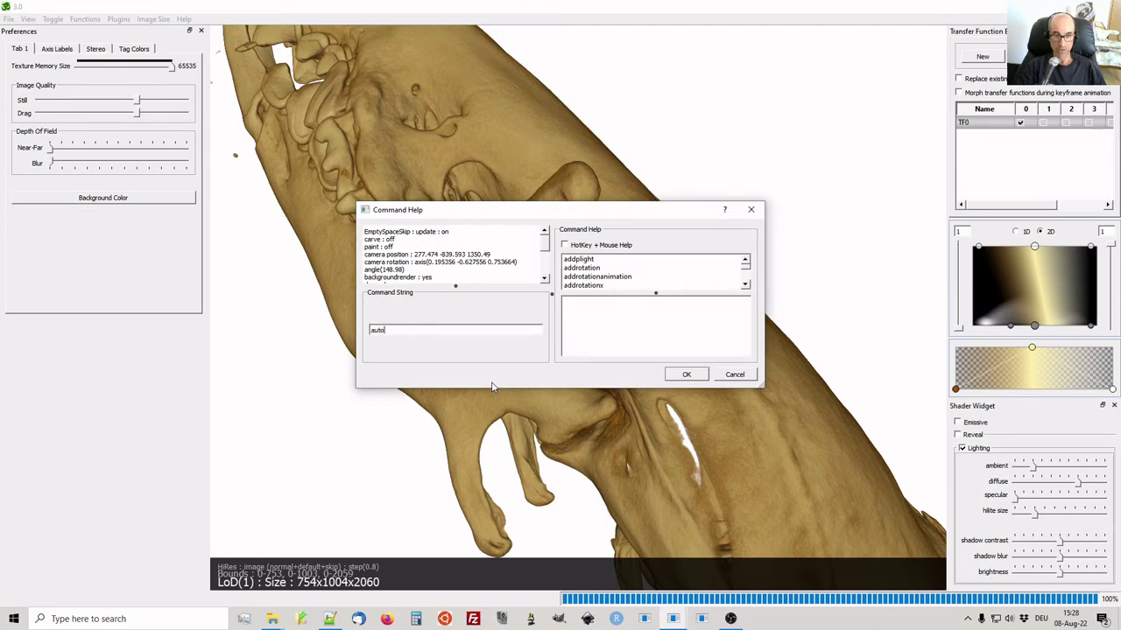
{"action": "key", "text": "Return"}
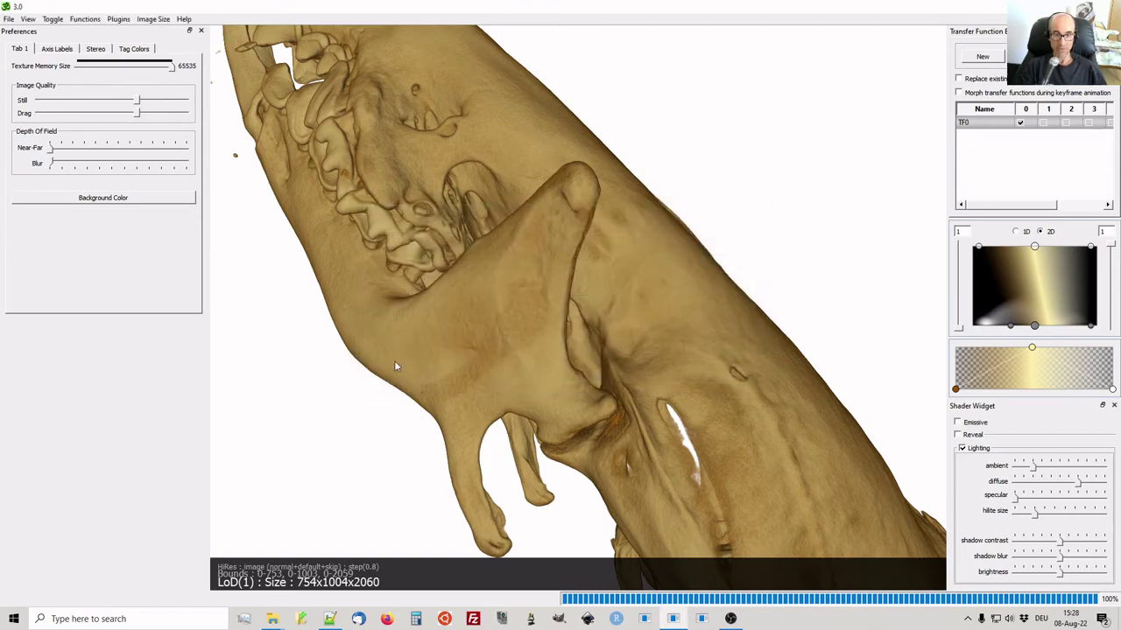
{"action": "left_click_drag", "start_coordinate": [392, 370], "coordinate": [153, 48]}
- Switch the camera type to Orthographic and rotate the jaw into a right-facing side view
{"action": "left_click", "coordinate": [52, 19]}
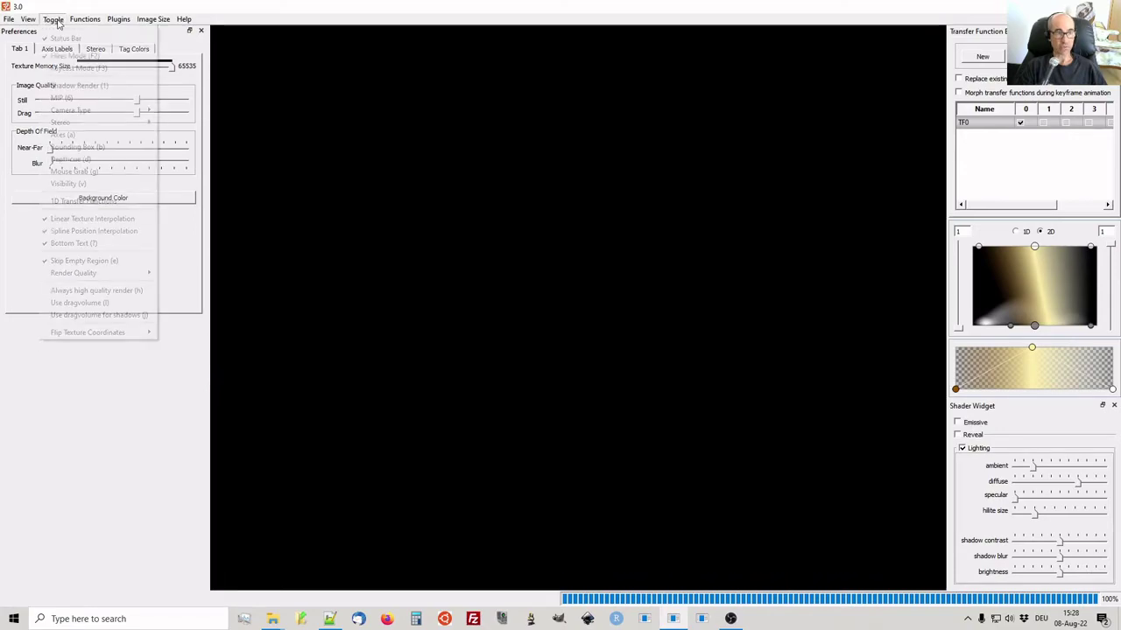
{"action": "mouse_move", "coordinate": [71, 112]}
{"action": "left_click", "coordinate": [186, 122]}
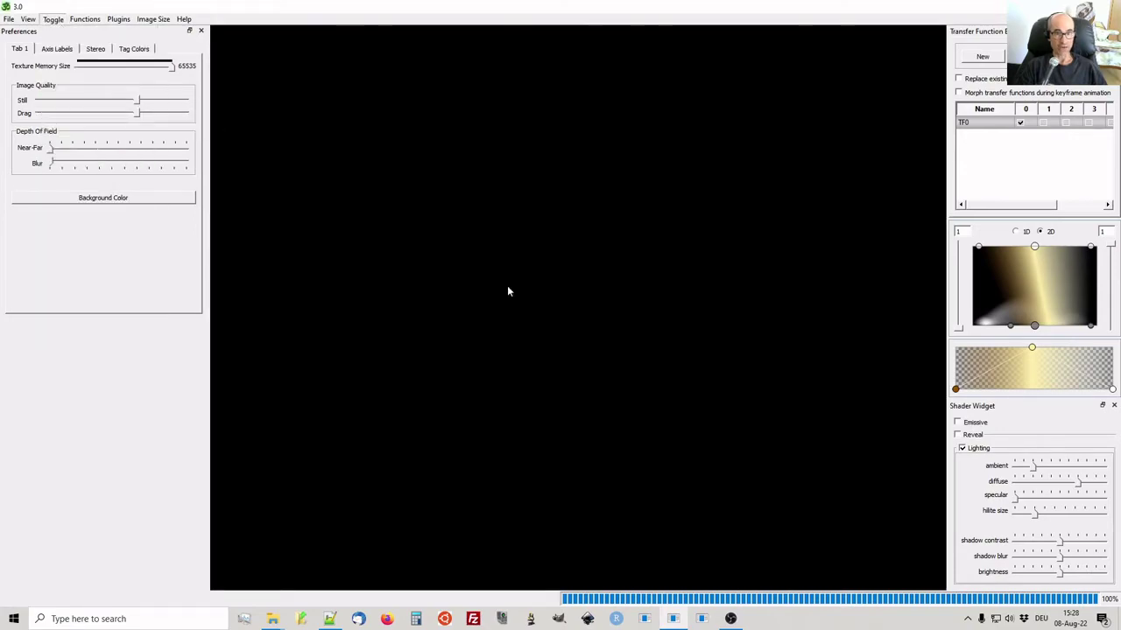
{"action": "left_click_drag", "start_coordinate": [622, 285], "coordinate": [588, 320]}
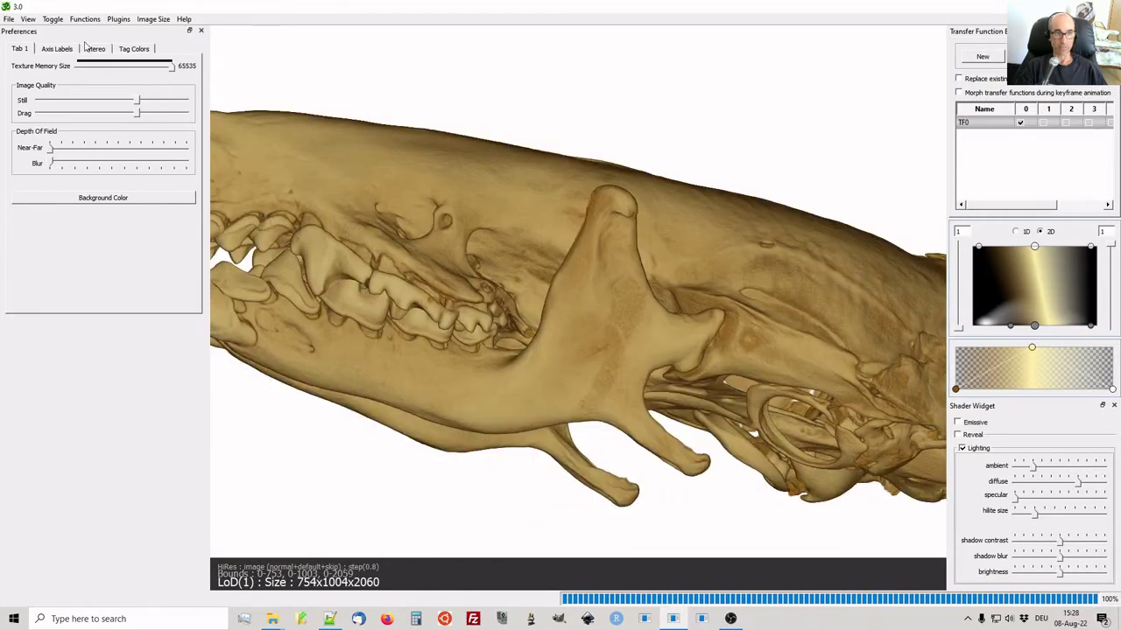
{"action": "left_click", "coordinate": [52, 18]}
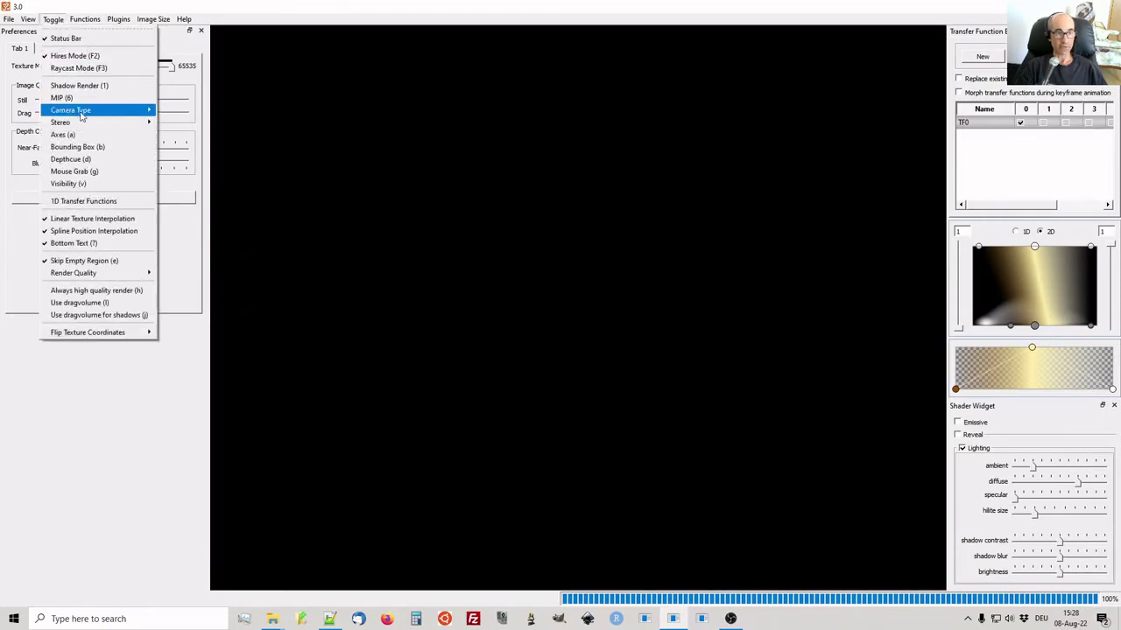
{"action": "mouse_move", "coordinate": [88, 110]}
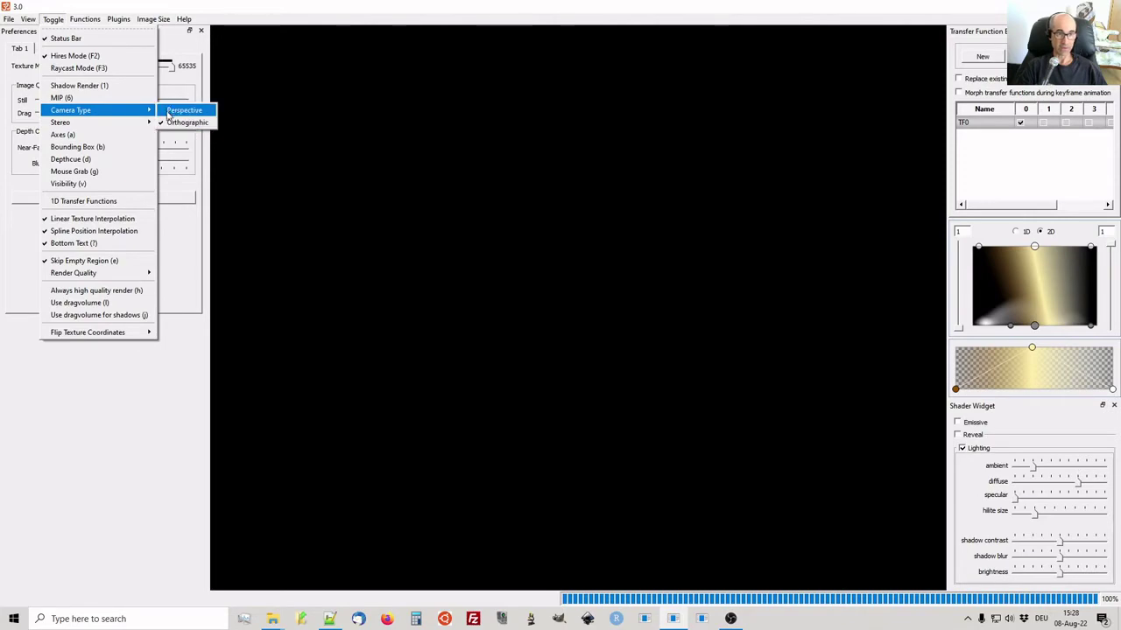
{"action": "left_click", "coordinate": [55, 19]}
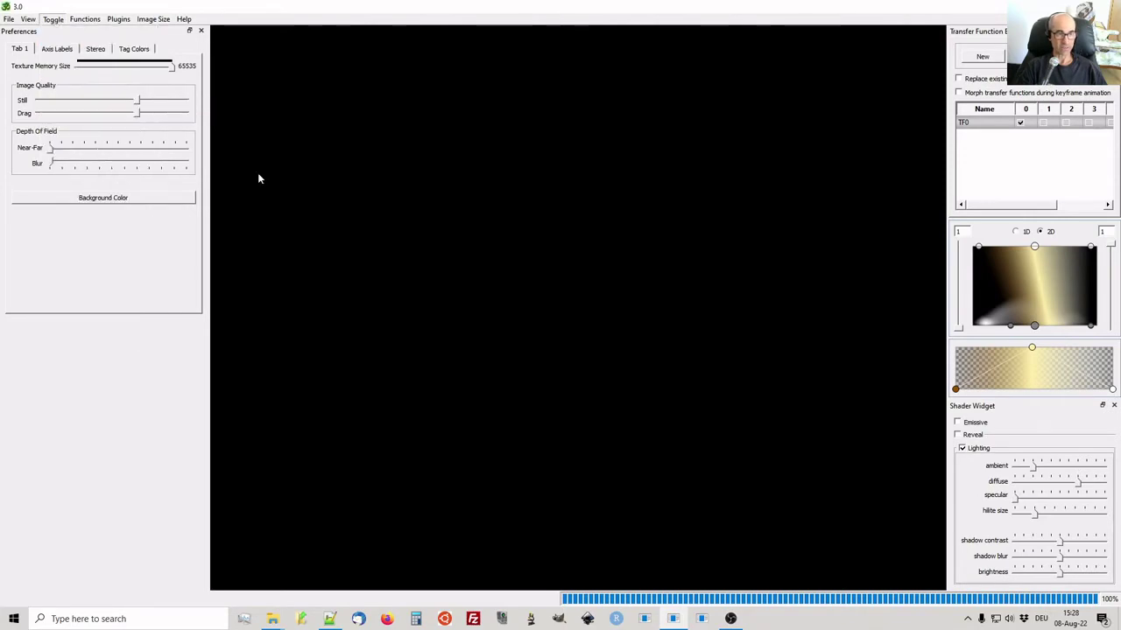
{"action": "left_click_drag", "start_coordinate": [370, 210], "coordinate": [352, 265]}
- Zoom in and tilt the skull to a head-on view of its underside
{"action": "scroll", "coordinate": [394, 265], "scroll_direction": "up", "scroll_amount": 3}
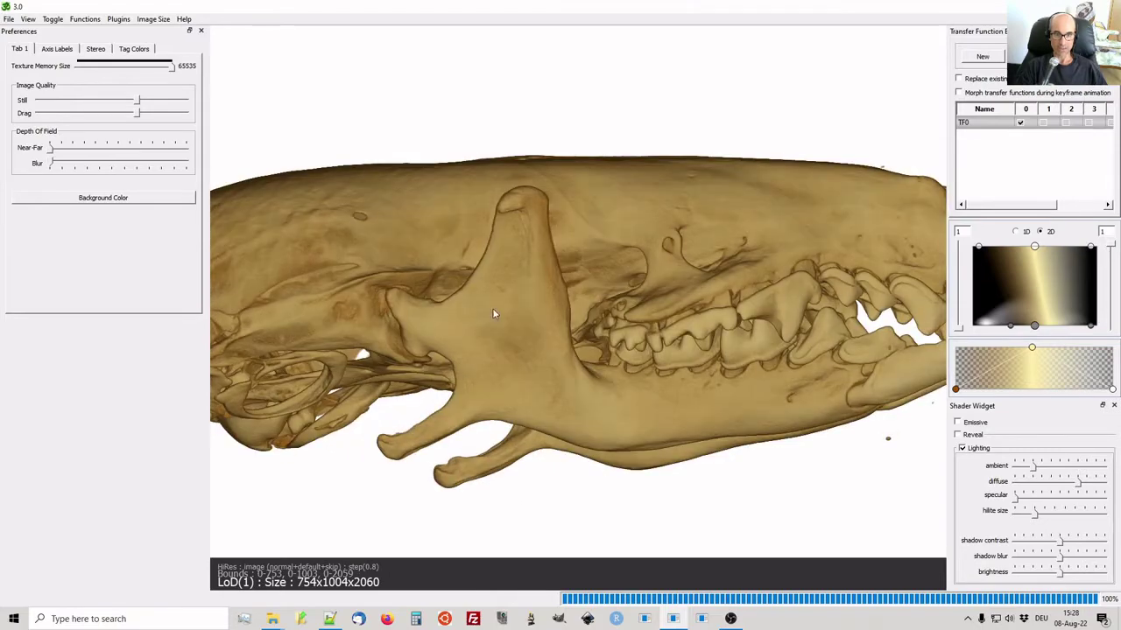
{"action": "left_click_drag", "start_coordinate": [588, 340], "coordinate": [689, 360]}
{"action": "left_click_drag", "start_coordinate": [581, 355], "coordinate": [647, 446]}
{"action": "left_click_drag", "start_coordinate": [470, 362], "coordinate": [669, 142]}
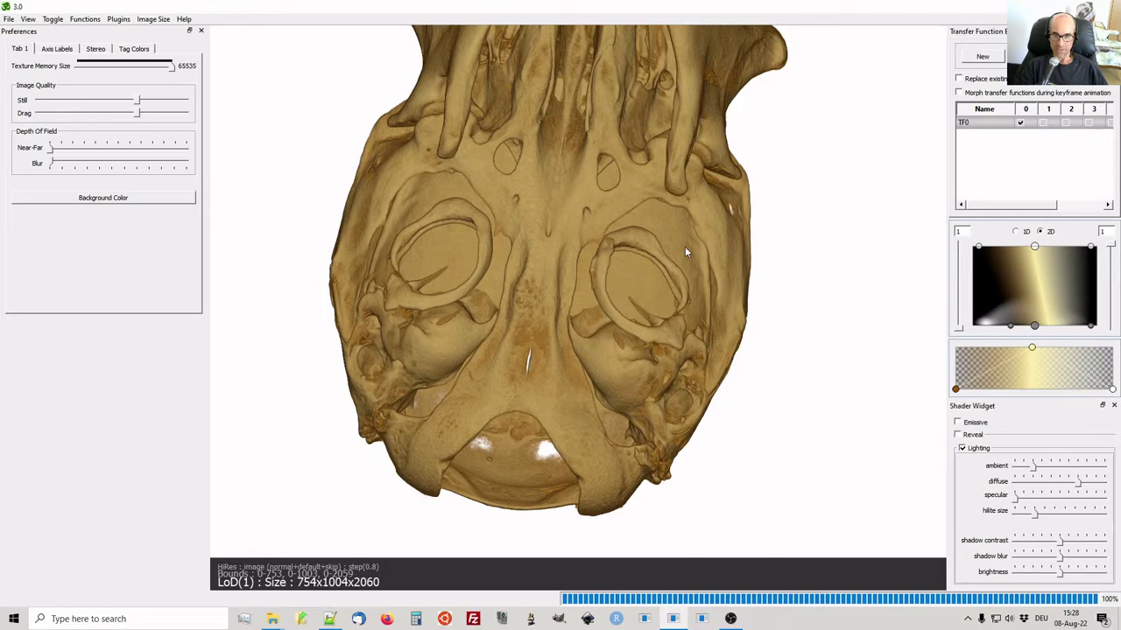
{"action": "left_click_drag", "start_coordinate": [684, 246], "coordinate": [658, 241]}
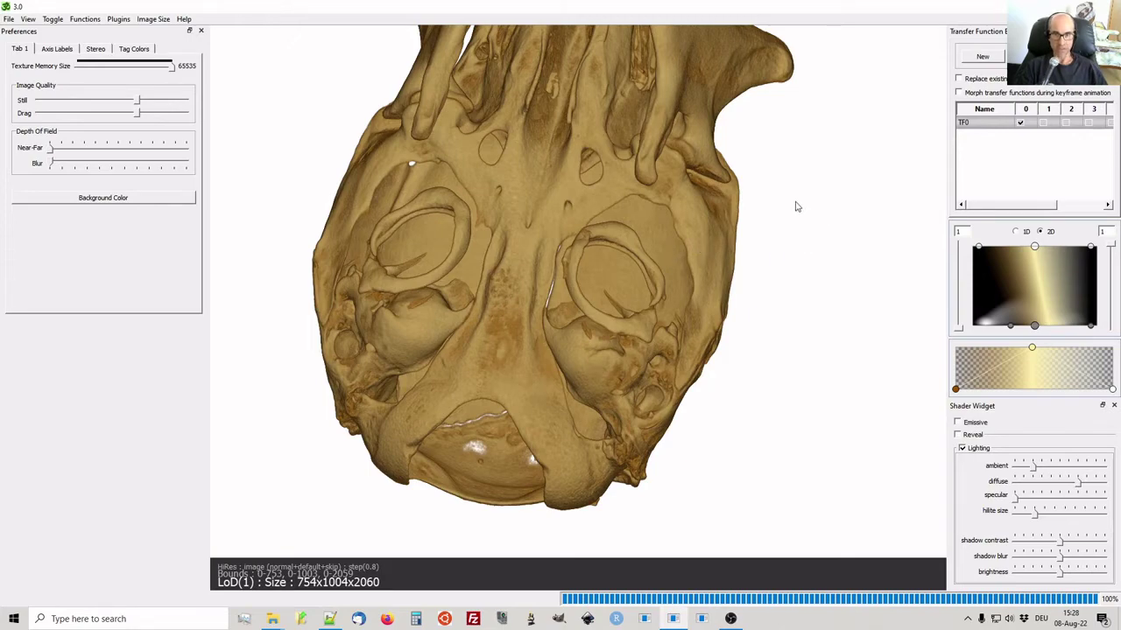
- Swing the skull through oblique, frontal and side angles to inspect each middle-ear region
{"action": "left_click_drag", "start_coordinate": [795, 207], "coordinate": [736, 201]}
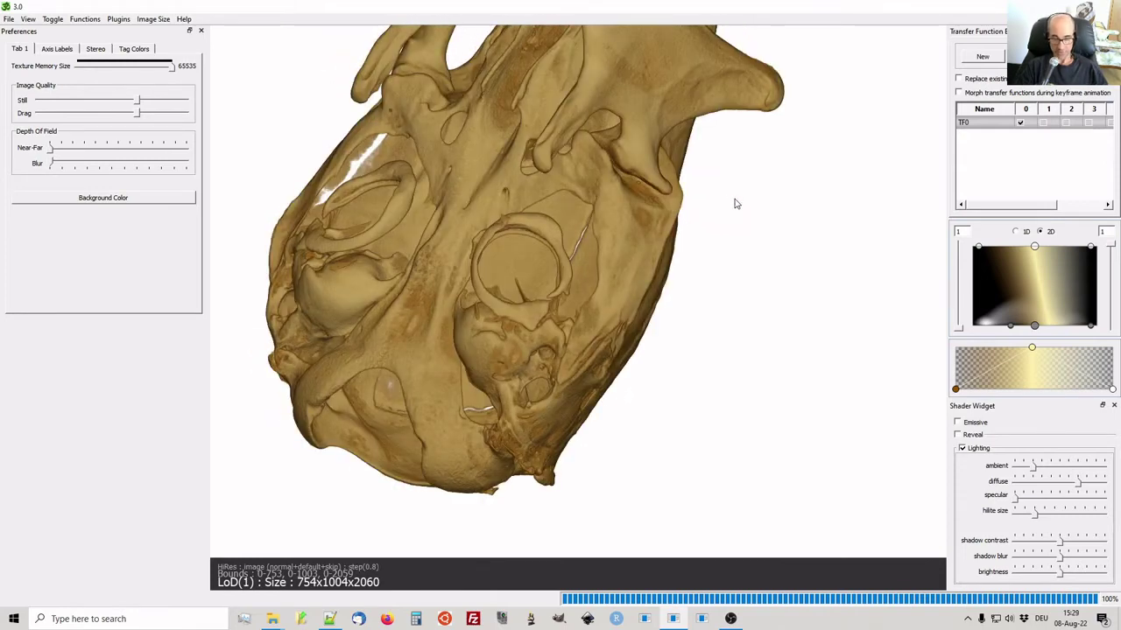
{"action": "left_click_drag", "start_coordinate": [617, 218], "coordinate": [490, 104]}
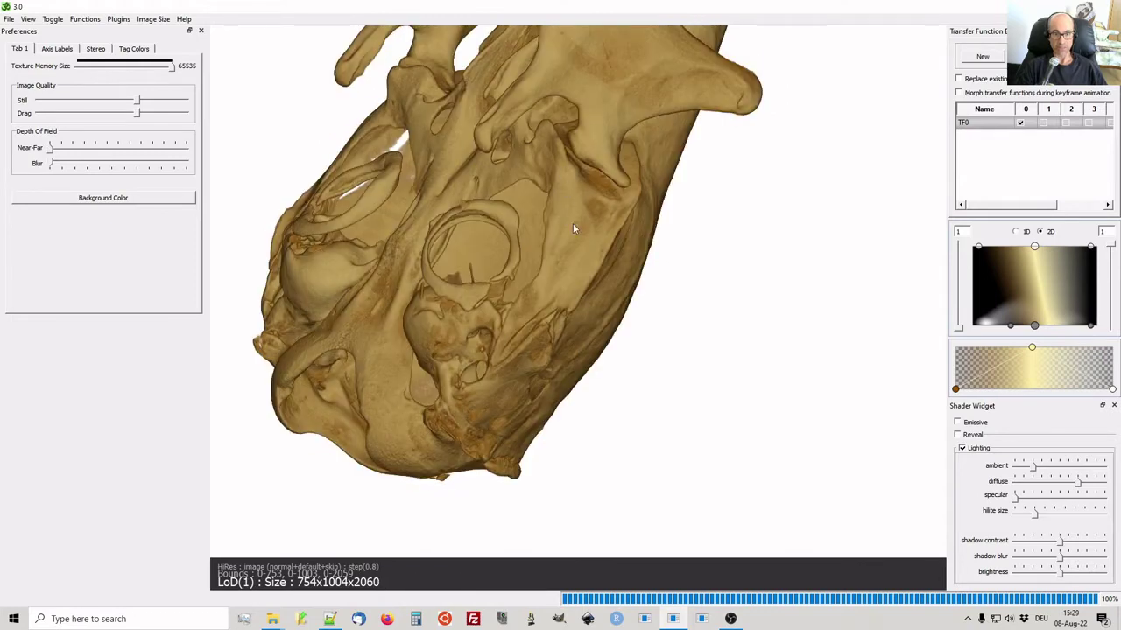
{"action": "left_click_drag", "start_coordinate": [580, 233], "coordinate": [662, 123]}
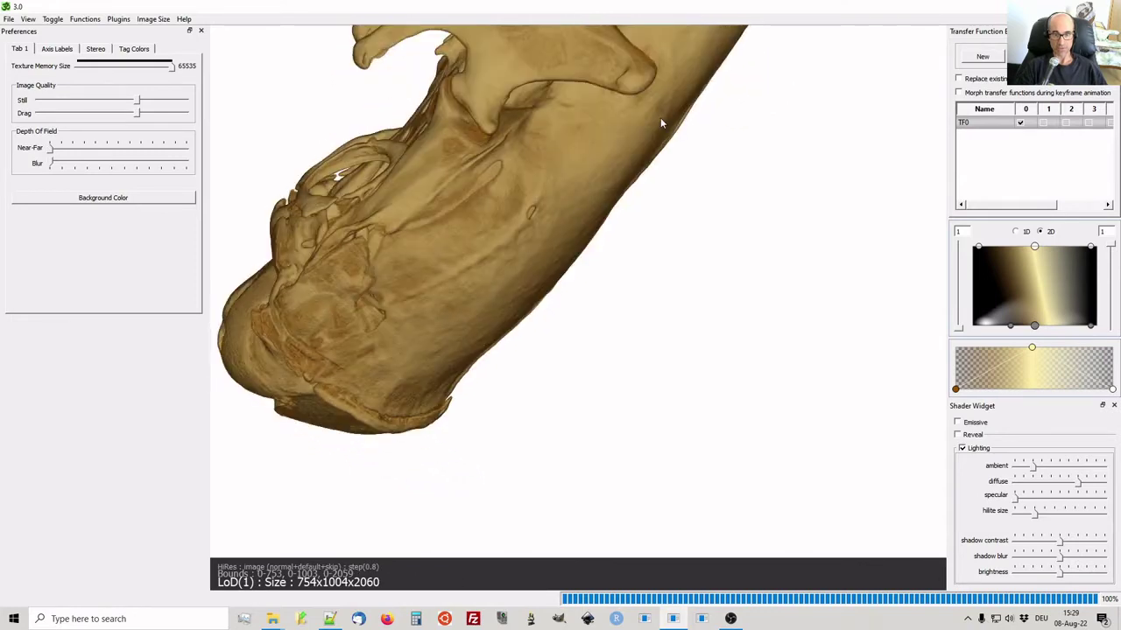
{"action": "left_click_drag", "start_coordinate": [515, 278], "coordinate": [627, 336]}
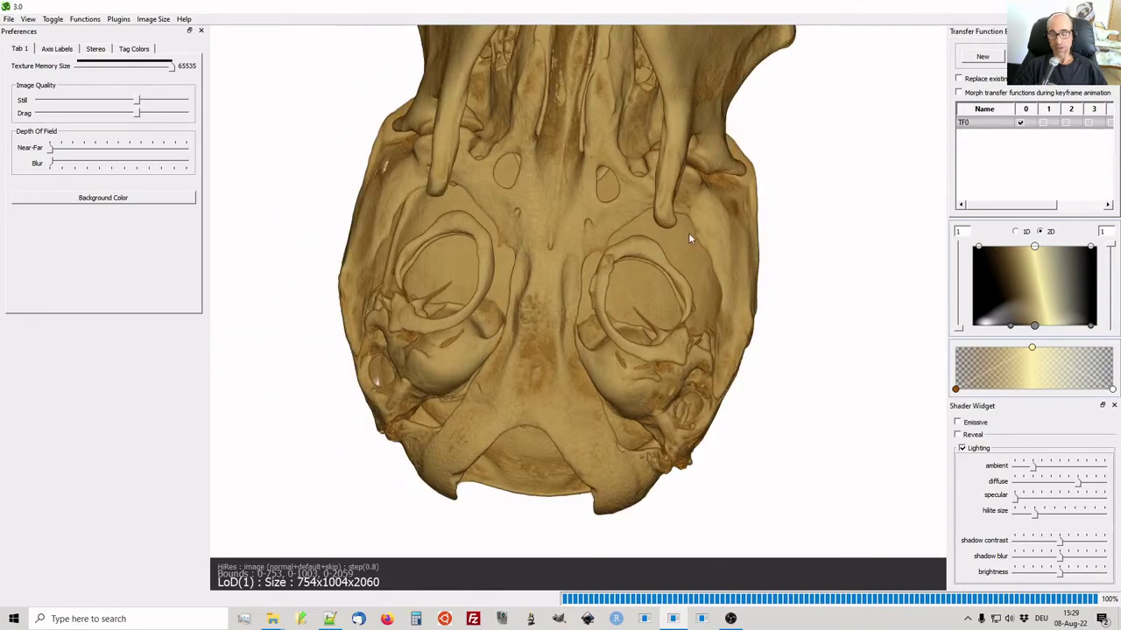
{"action": "left_click_drag", "start_coordinate": [688, 185], "coordinate": [513, 227]}
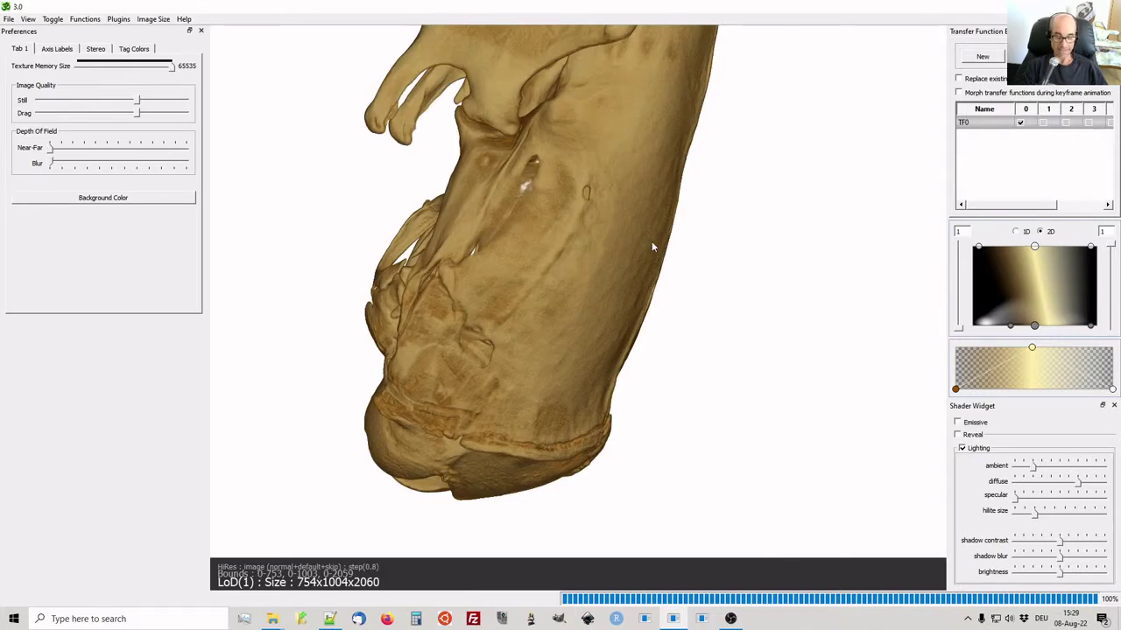
{"action": "left_click_drag", "start_coordinate": [652, 242], "coordinate": [653, 260]}
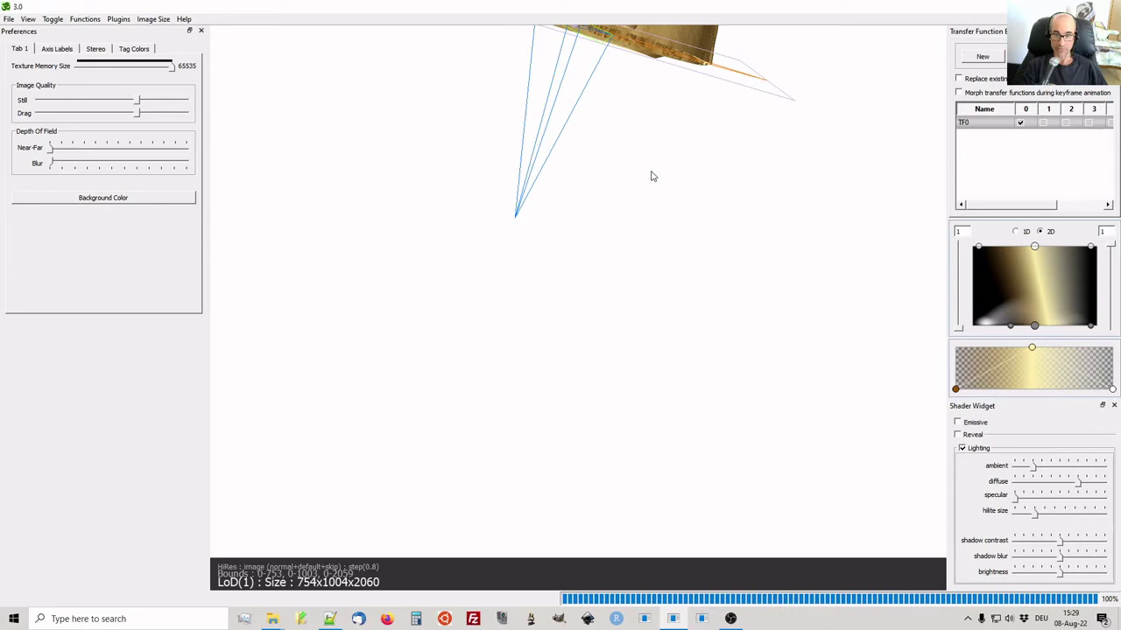
- Bring the skull back into view and select the clip plane, turning about 90° to see it
{"action": "left_click_drag", "start_coordinate": [651, 176], "coordinate": [570, 251]}
{"action": "left_click_drag", "start_coordinate": [761, 165], "coordinate": [711, 283]}
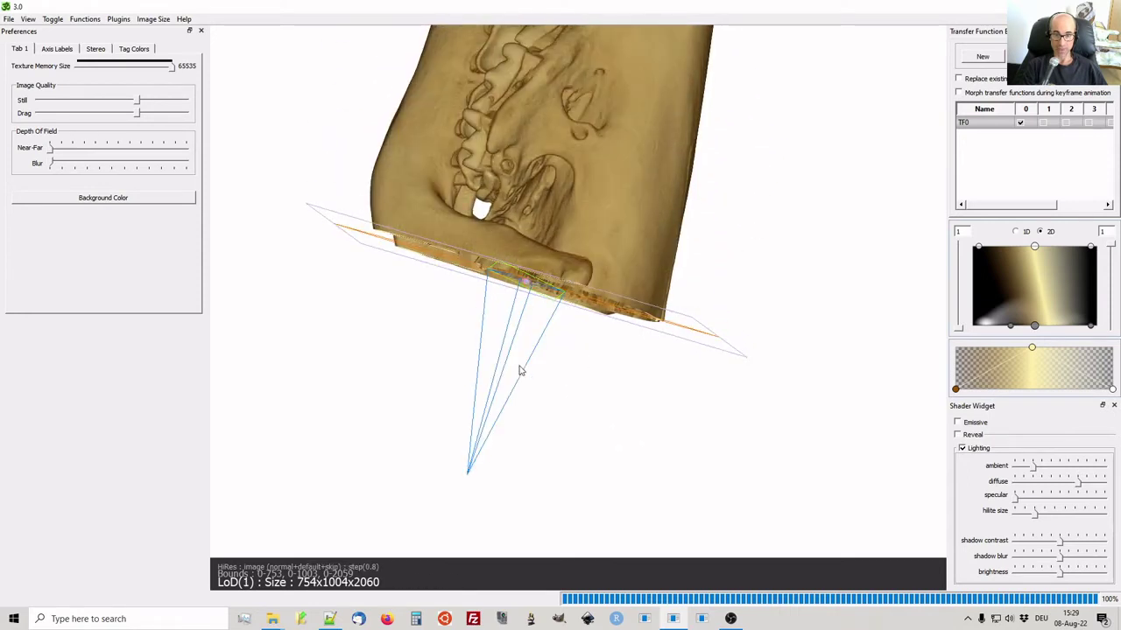
{"action": "left_click", "coordinate": [495, 411]}
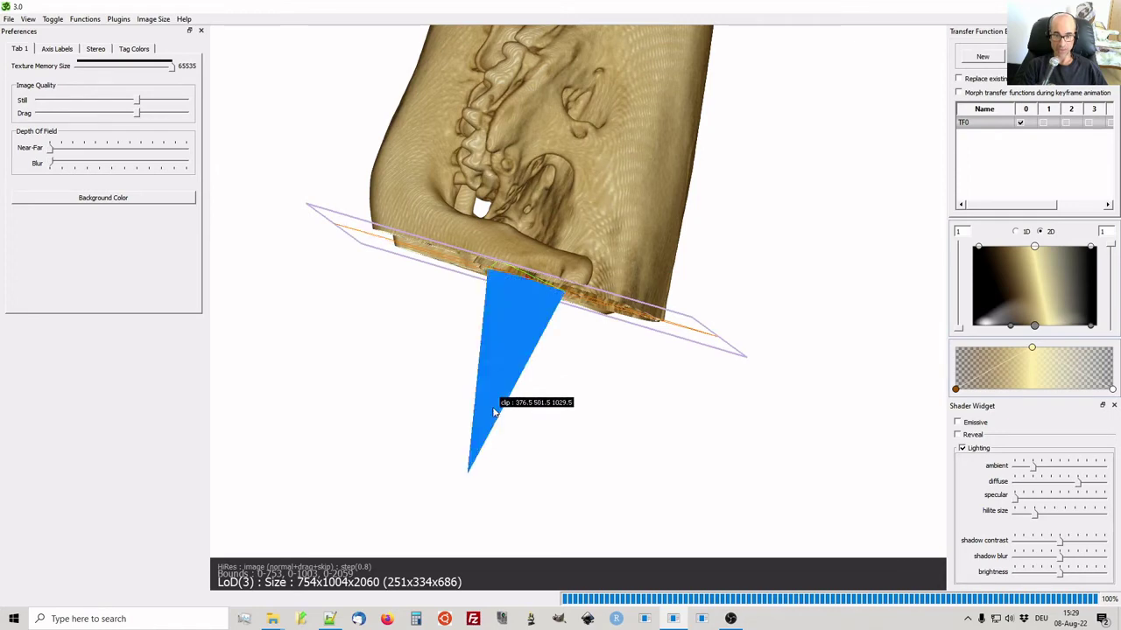
{"action": "left_click_drag", "start_coordinate": [495, 412], "coordinate": [607, 341]}
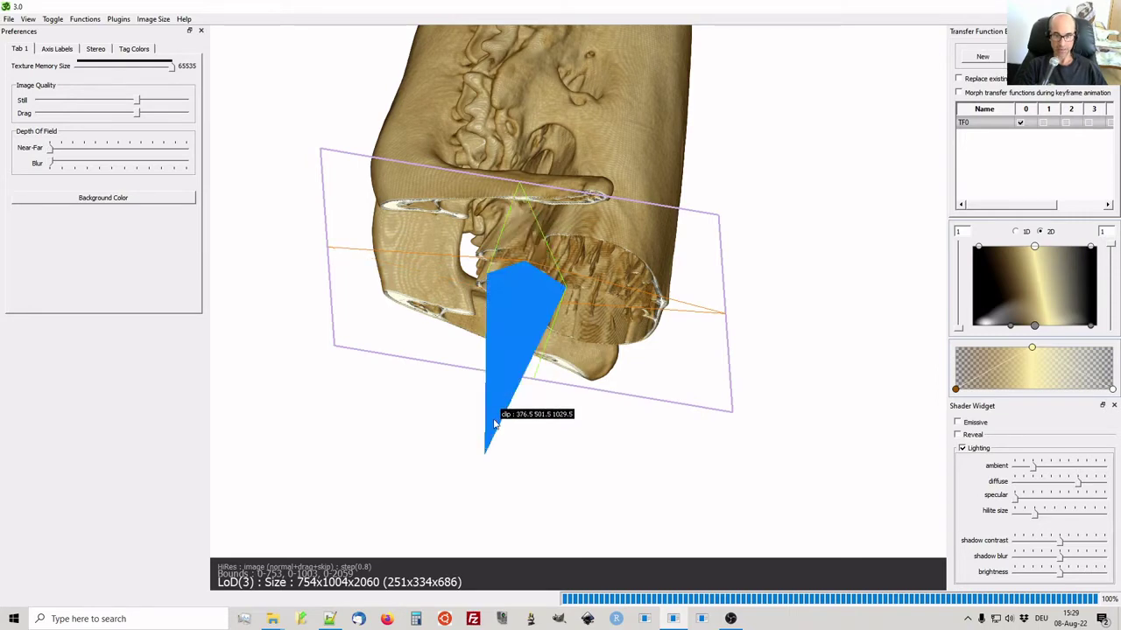
{"action": "left_click_drag", "start_coordinate": [495, 424], "coordinate": [585, 370]}
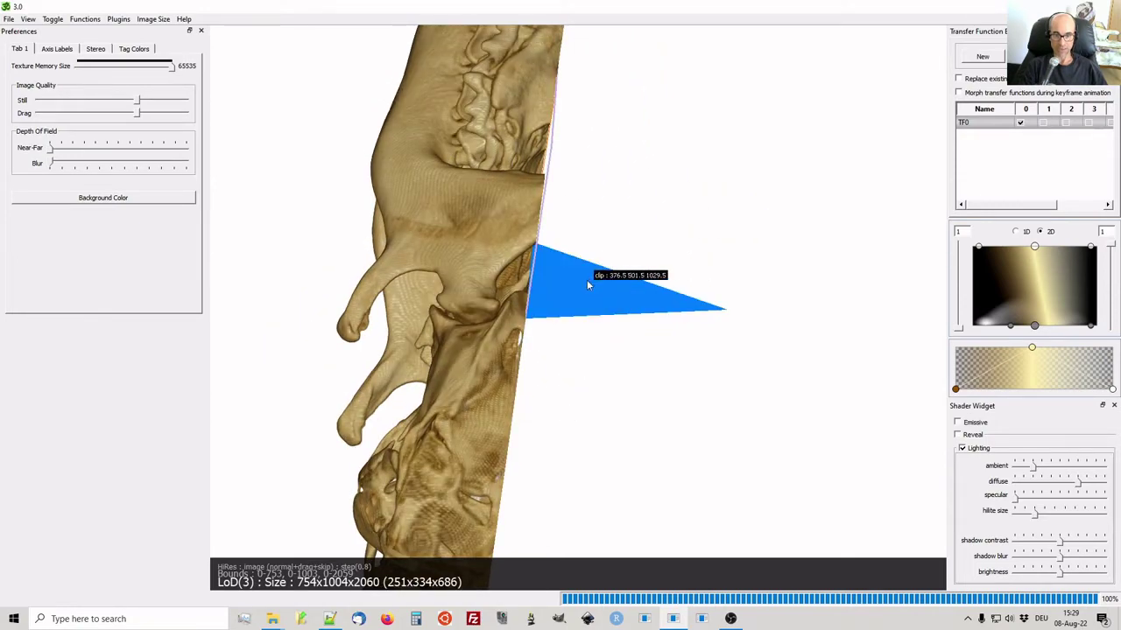
- Shift the clip plane deeper into the skull and rotate to view the palate from below
{"action": "left_click_drag", "start_coordinate": [586, 279], "coordinate": [753, 324]}
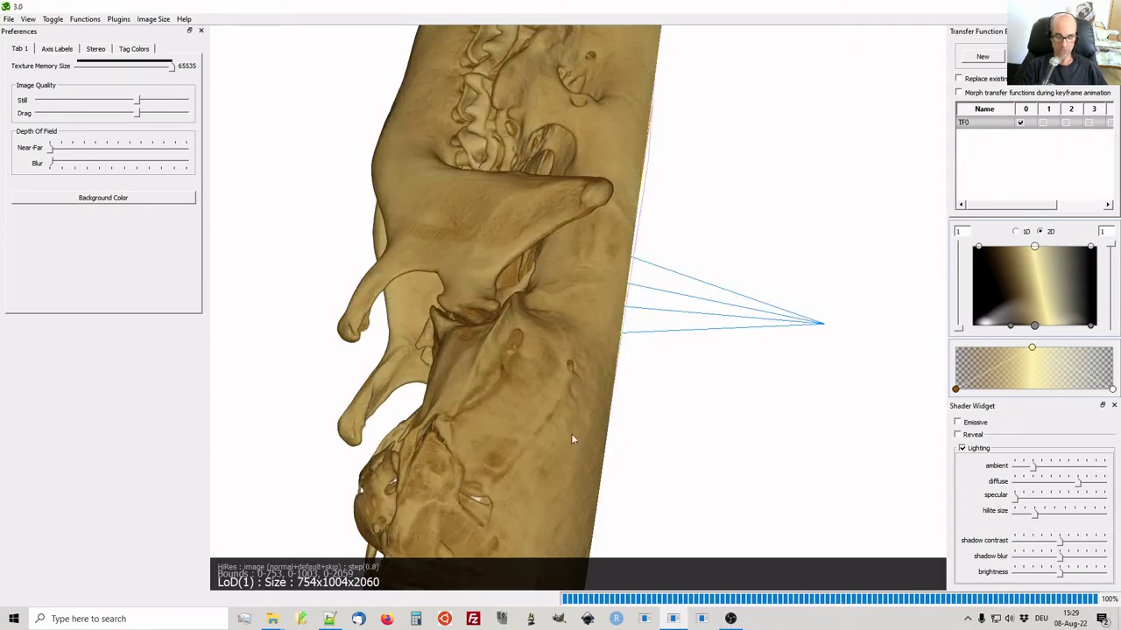
{"action": "left_click_drag", "start_coordinate": [260, 370], "coordinate": [592, 368]}
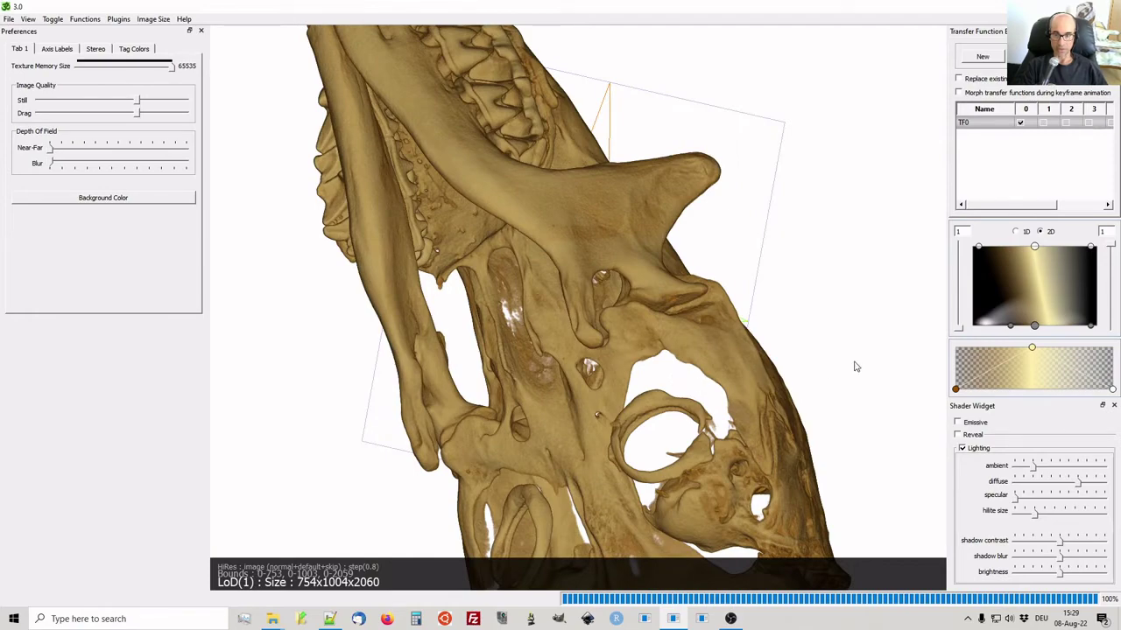
{"action": "left_click_drag", "start_coordinate": [855, 367], "coordinate": [878, 390]}
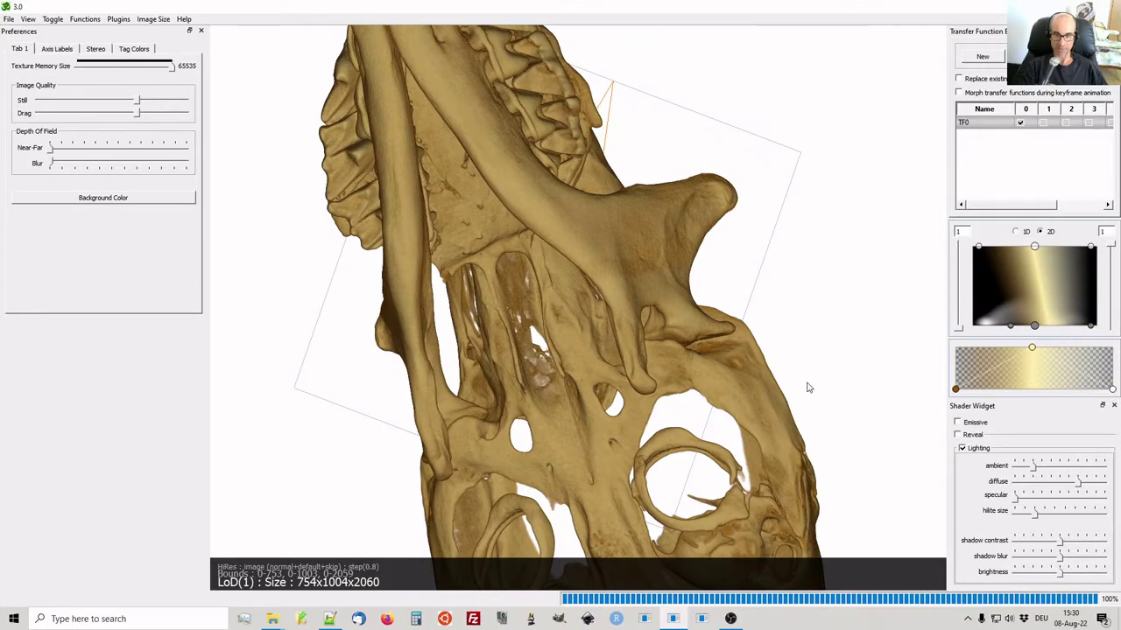
{"action": "left_click_drag", "start_coordinate": [808, 388], "coordinate": [698, 406]}
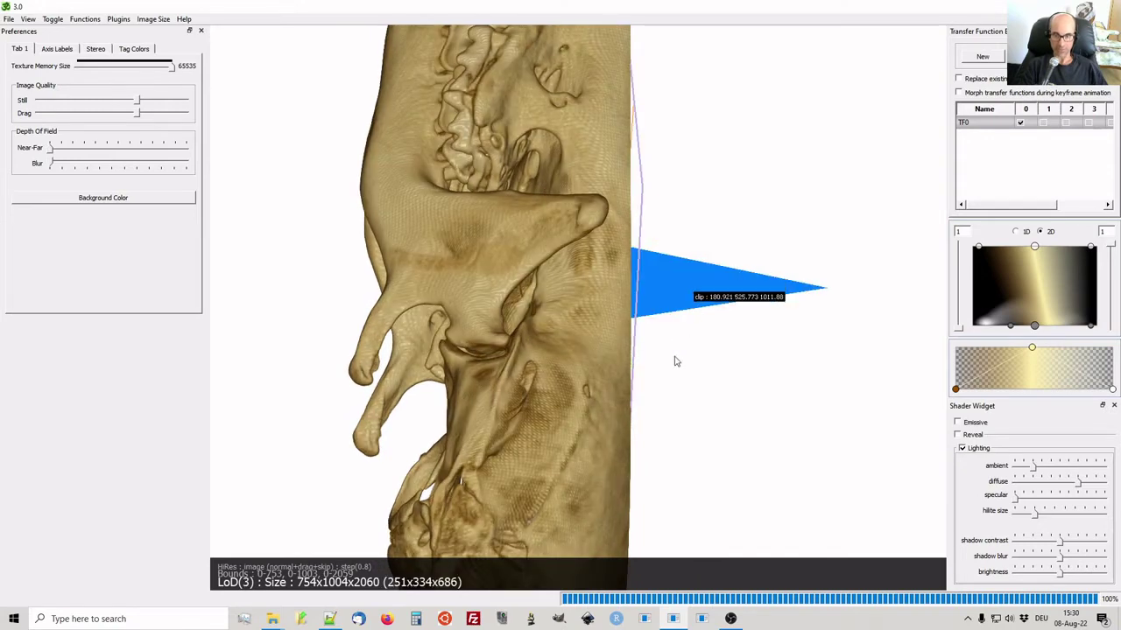
- Settle the skull in a side view and nudge the clip plane slightly to refine the cut
{"action": "mouse_move", "coordinate": [807, 411]}
{"action": "left_mouse_down"}
{"action": "mouse_move", "coordinate": [767, 410]}
{"action": "mouse_move", "coordinate": [813, 418]}
{"action": "left_mouse_up"}
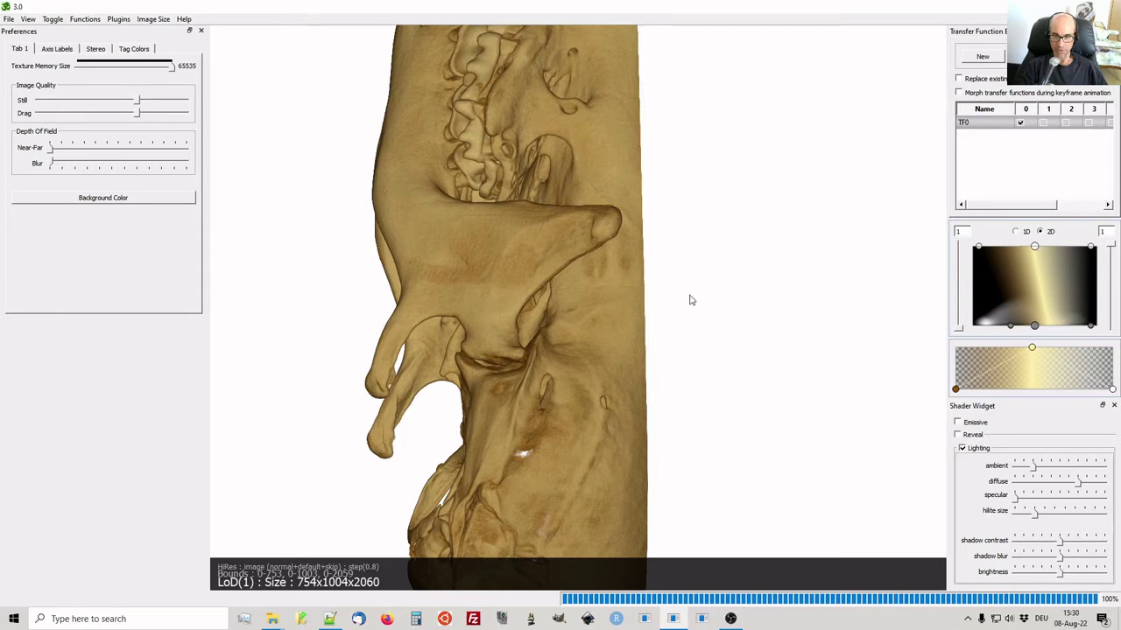
{"action": "left_click_drag", "start_coordinate": [692, 342], "coordinate": [673, 296]}
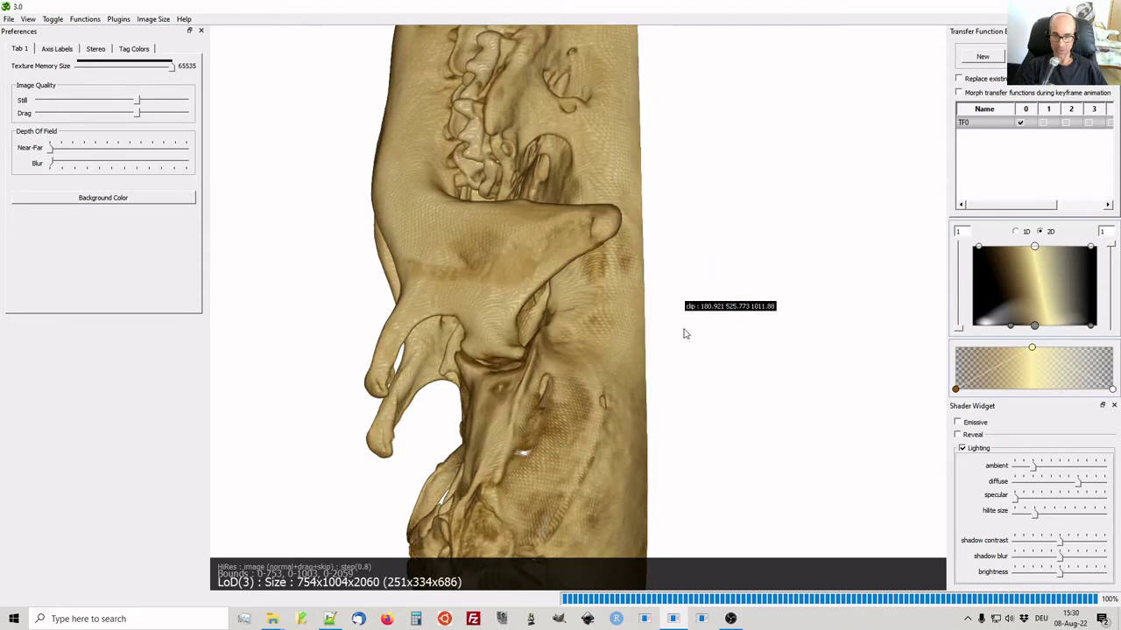
{"action": "left_click_drag", "start_coordinate": [733, 416], "coordinate": [743, 442]}
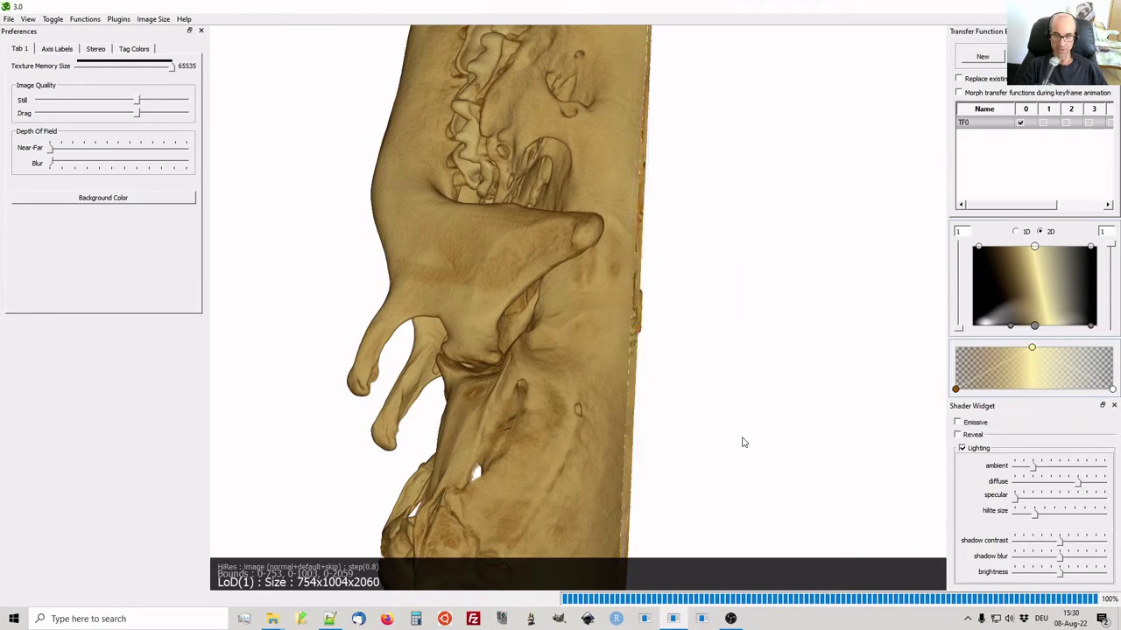
{"action": "mouse_move", "coordinate": [691, 418]}
{"action": "left_mouse_down"}
{"action": "mouse_move", "coordinate": [673, 395]}
{"action": "mouse_move", "coordinate": [688, 400]}
{"action": "left_mouse_up"}
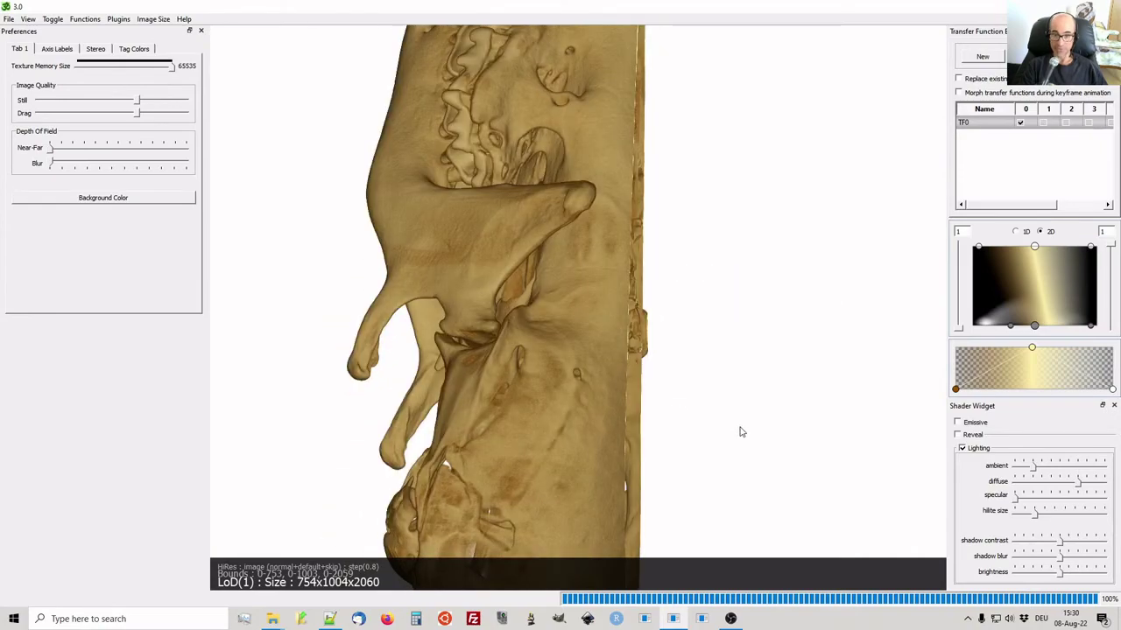
- Select the clip plane and rotate the skull through side and end-on views
{"action": "left_click_drag", "start_coordinate": [741, 430], "coordinate": [740, 312]}
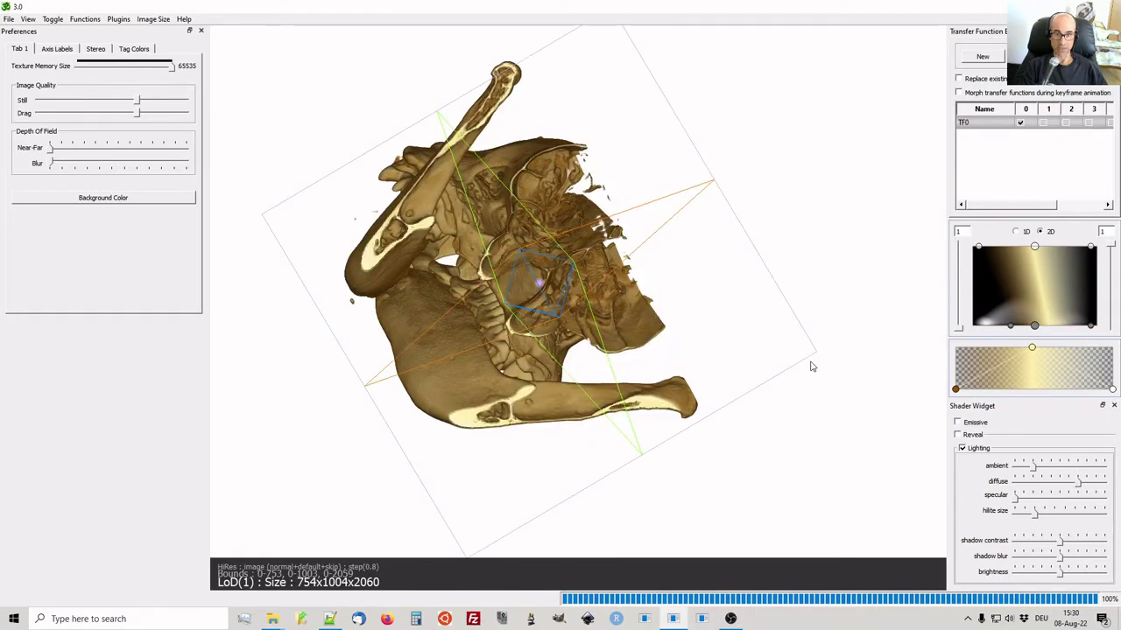
{"action": "left_click_drag", "start_coordinate": [805, 237], "coordinate": [799, 135]}
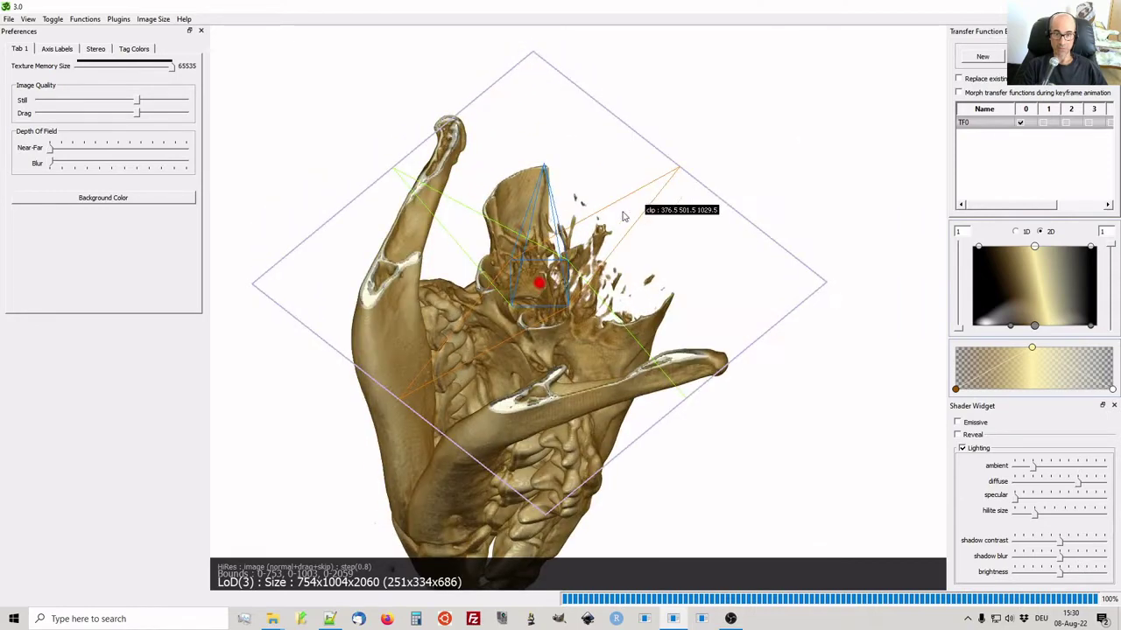
{"action": "left_click", "coordinate": [544, 194]}
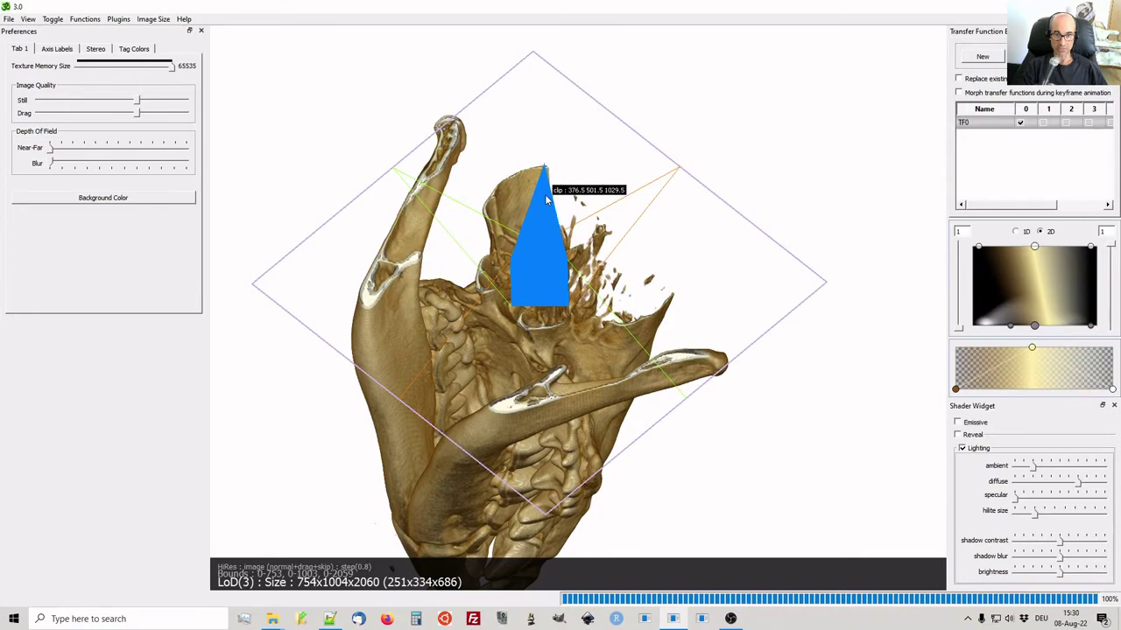
{"action": "left_click_drag", "start_coordinate": [545, 200], "coordinate": [486, 164]}
{"action": "left_click_drag", "start_coordinate": [412, 192], "coordinate": [440, 169]}
{"action": "left_click_drag", "start_coordinate": [742, 315], "coordinate": [639, 417]}
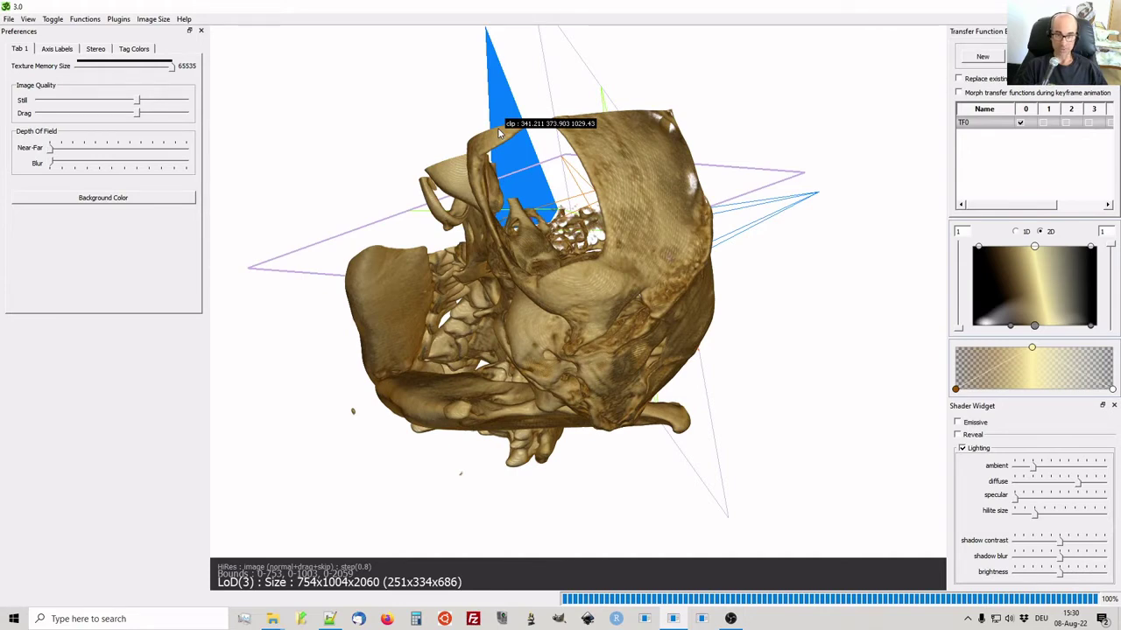
- Hide the clip-plane widget and outlines with Delete and show the palate from below
{"action": "key", "text": "Delete"}
{"action": "left_click_drag", "start_coordinate": [492, 129], "coordinate": [464, 212]}
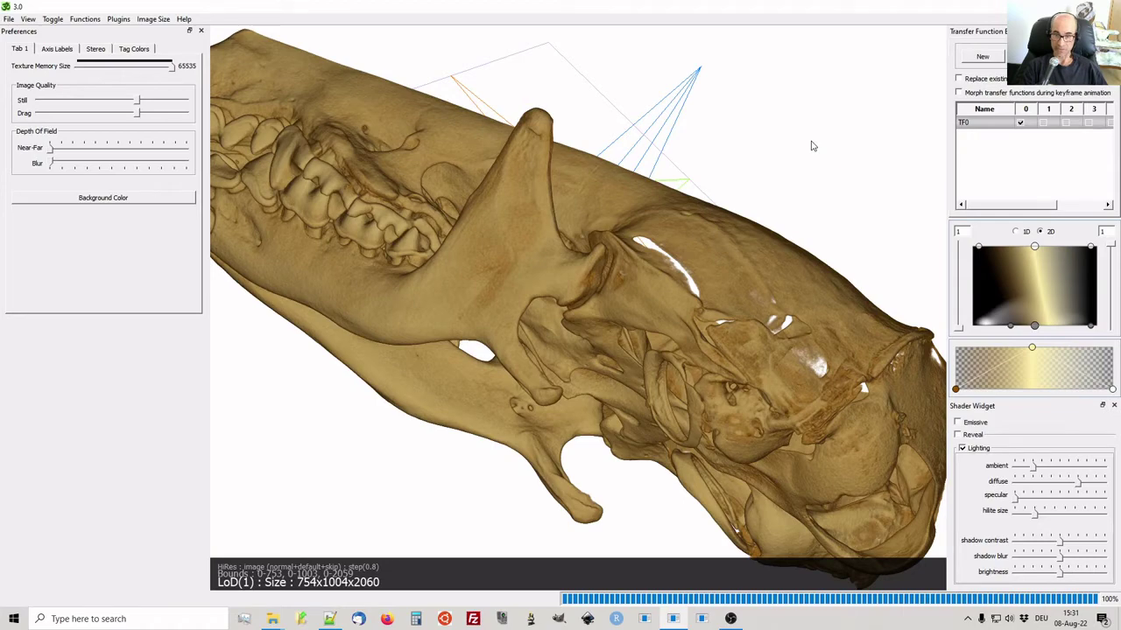
{"action": "key", "text": "Delete"}
{"action": "left_click_drag", "start_coordinate": [488, 218], "coordinate": [631, 385]}
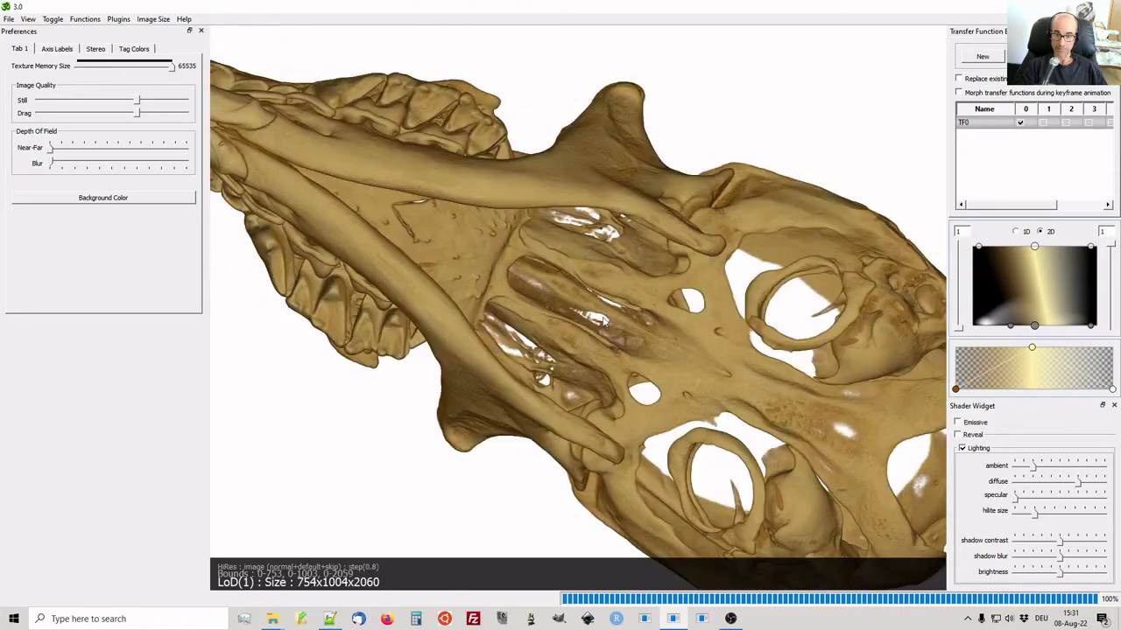
- Rotate the skull toward the middle-ear region and zoom in on it
{"action": "left_click_drag", "start_coordinate": [483, 391], "coordinate": [859, 413]}
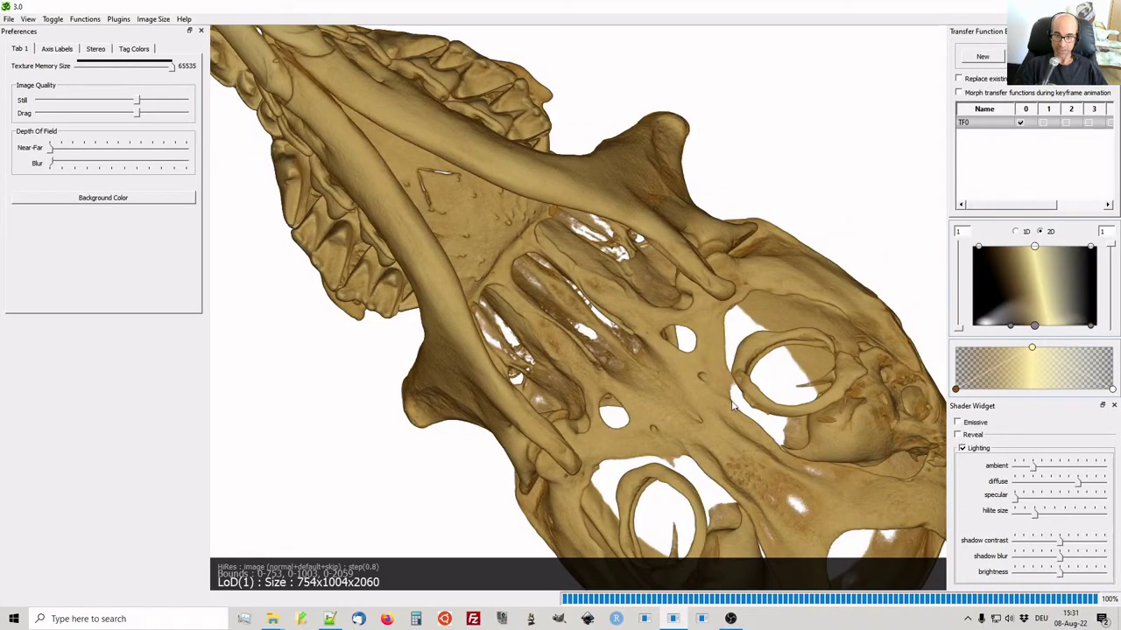
{"action": "left_click_drag", "start_coordinate": [704, 396], "coordinate": [447, 208]}
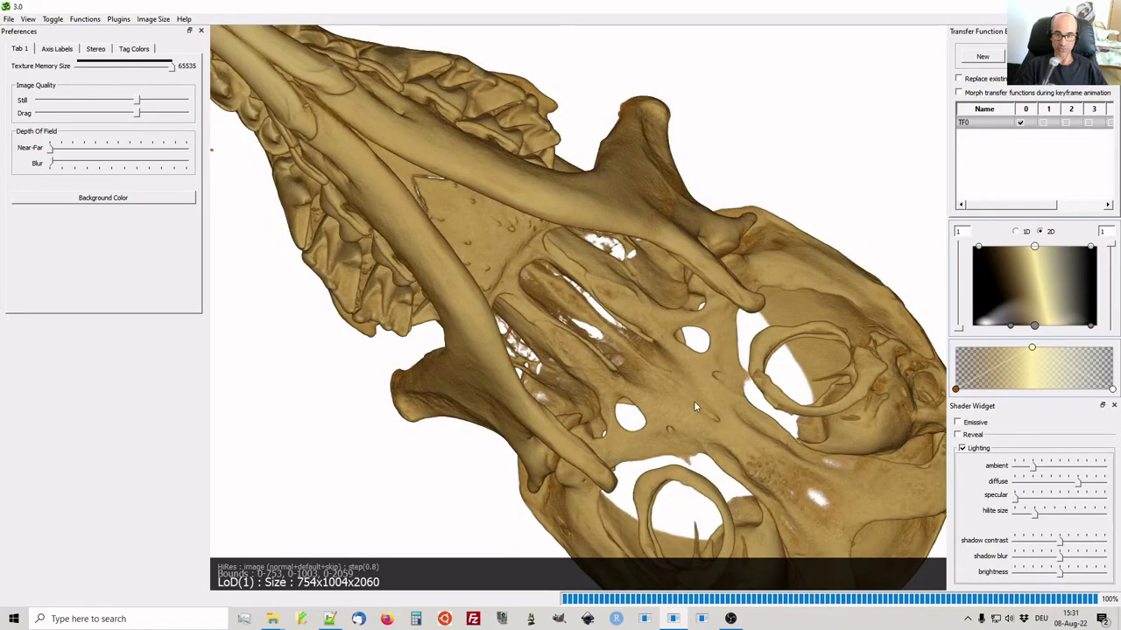
{"action": "left_click_drag", "start_coordinate": [902, 413], "coordinate": [809, 386]}
{"action": "scroll", "coordinate": [774, 381], "scroll_direction": "up", "scroll_amount": 3}
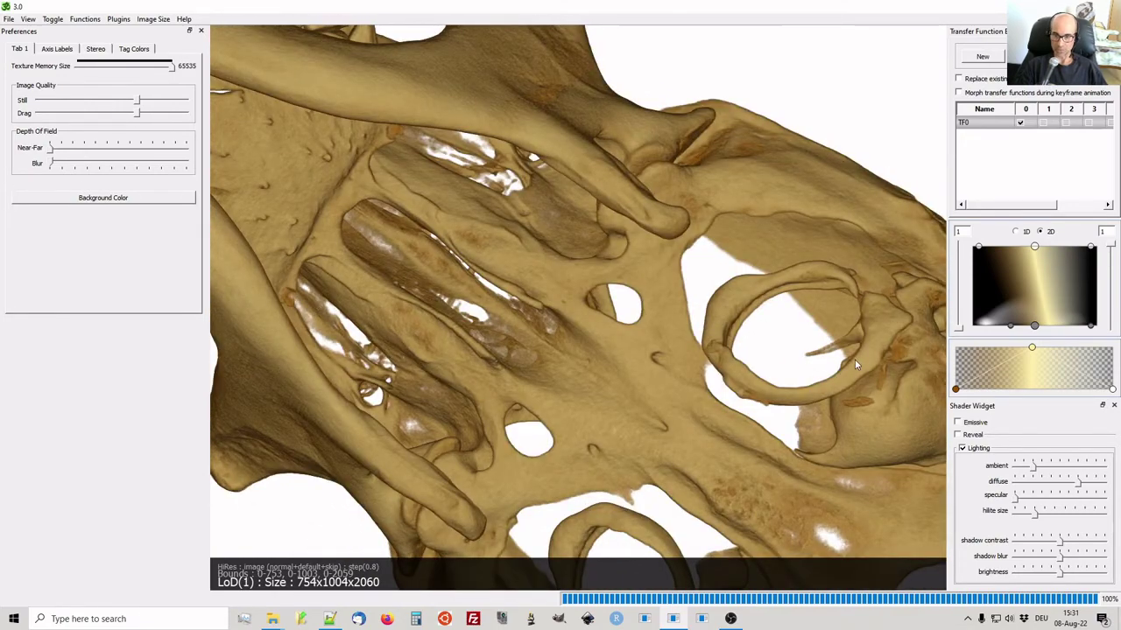
{"action": "left_click_drag", "start_coordinate": [821, 349], "coordinate": [788, 360]}
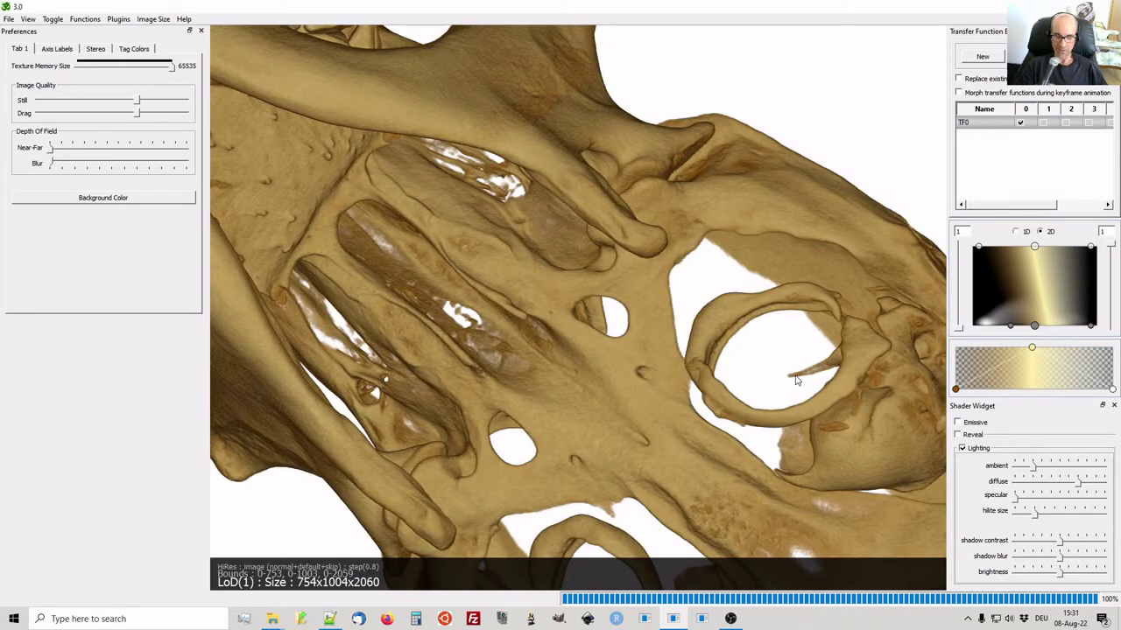
- Make the middle-ear region the rotation pivot and turn the skull to a straight underside view
{"action": "right_click", "coordinate": [797, 379], "text": "shift"}
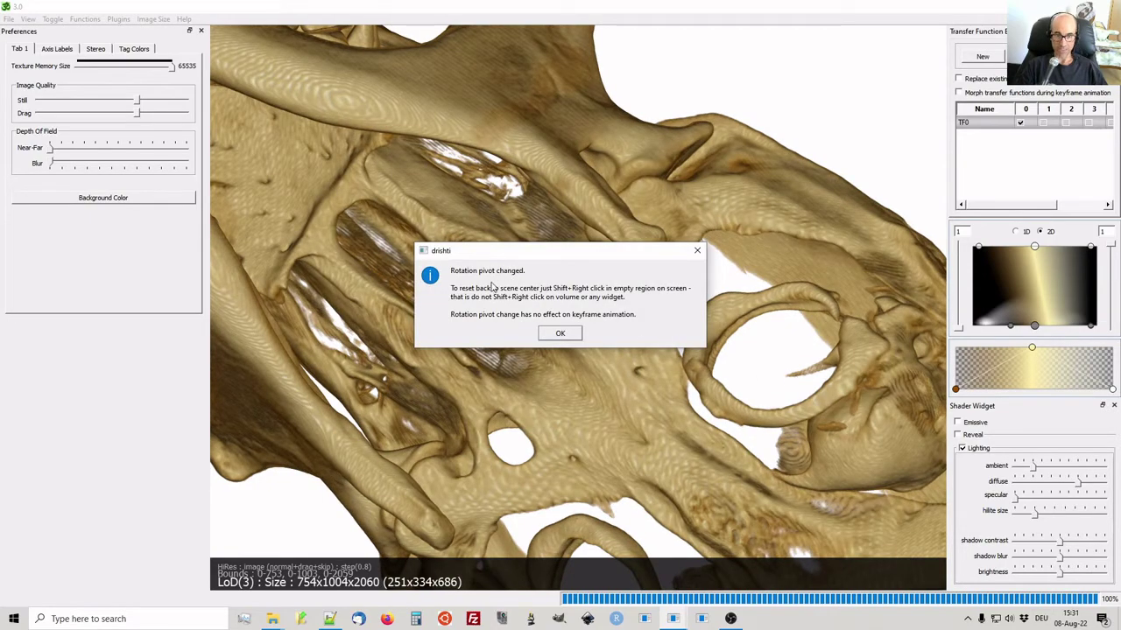
{"action": "left_click", "coordinate": [560, 334]}
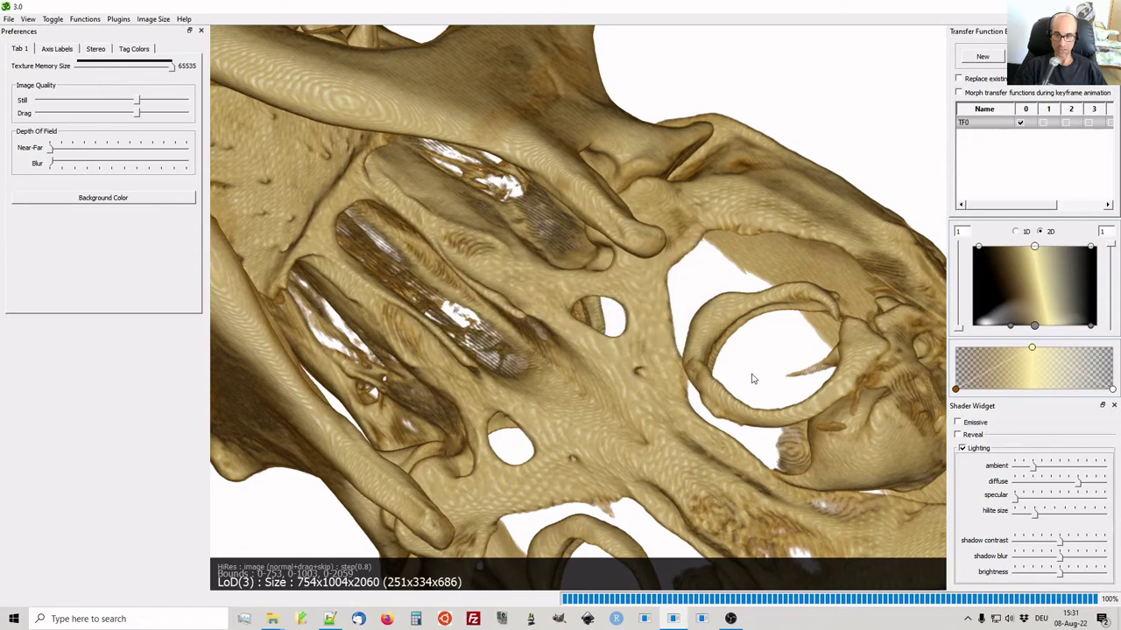
{"action": "left_click_drag", "start_coordinate": [750, 375], "coordinate": [783, 382]}
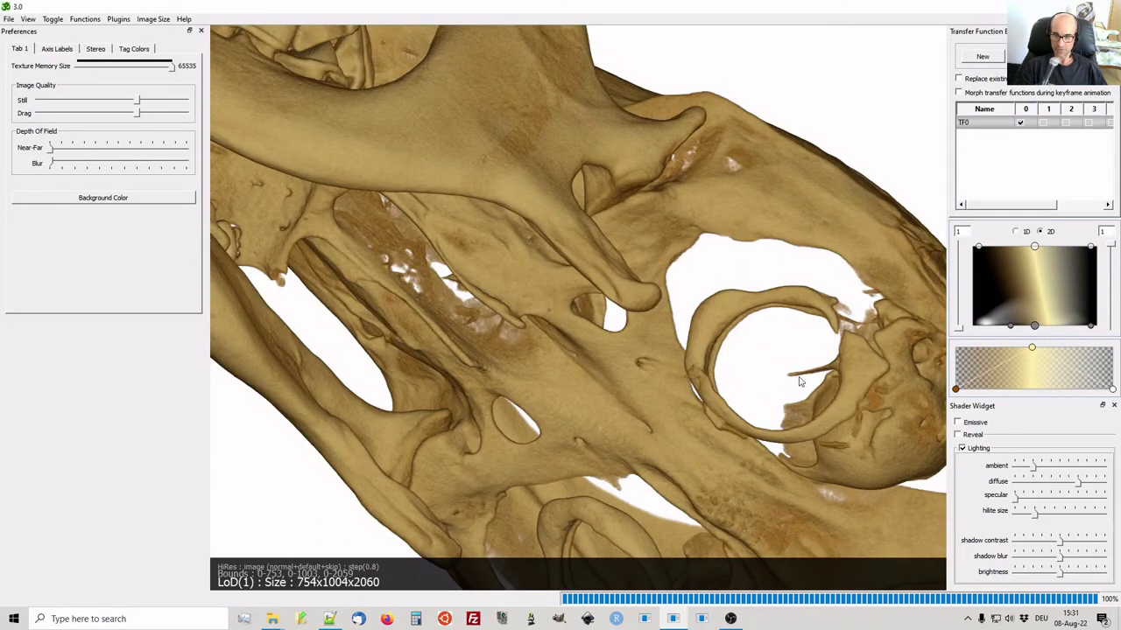
{"action": "left_click_drag", "start_coordinate": [795, 375], "coordinate": [542, 225]}
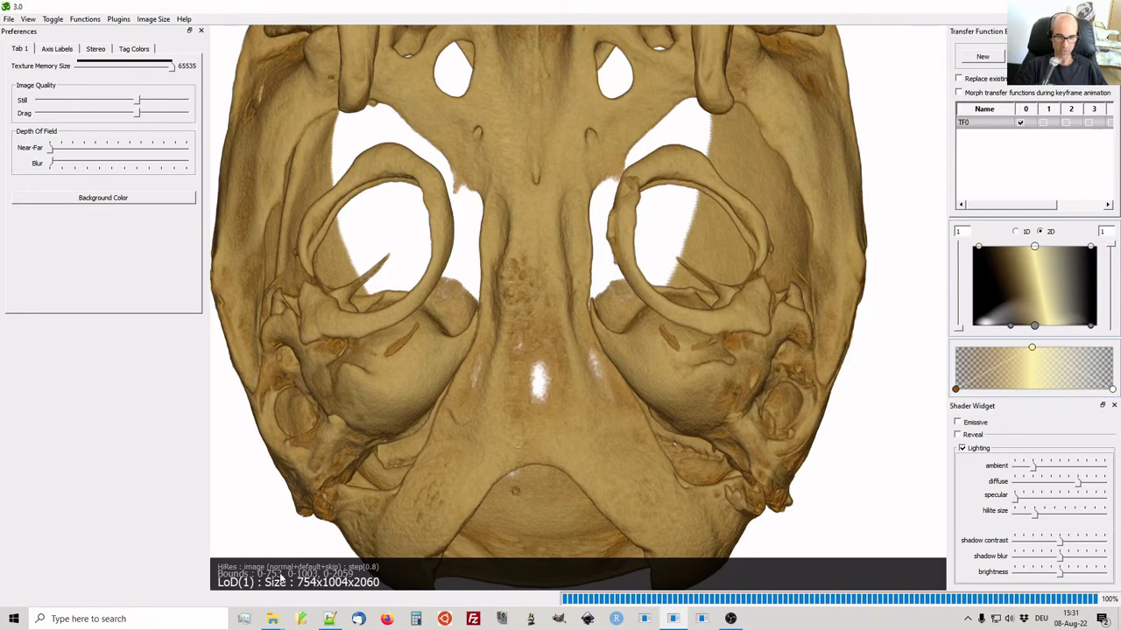
- Rotate the skull until both auditory bullae look symmetric in the ventral view
{"action": "left_click_drag", "start_coordinate": [532, 385], "coordinate": [493, 339]}
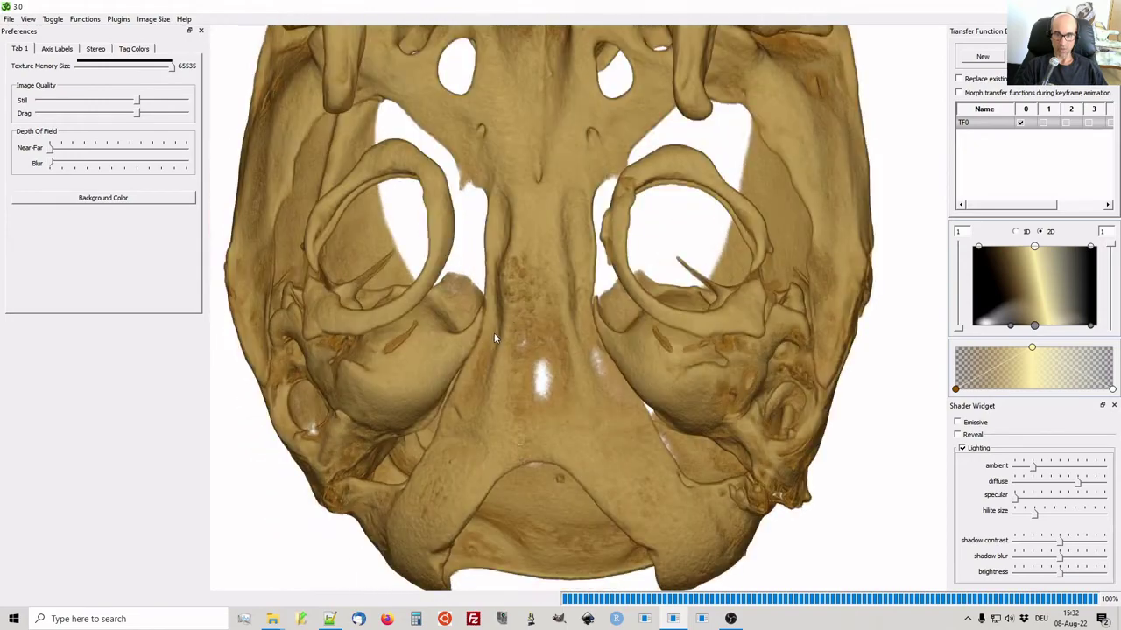
{"action": "left_click_drag", "start_coordinate": [564, 343], "coordinate": [459, 355]}
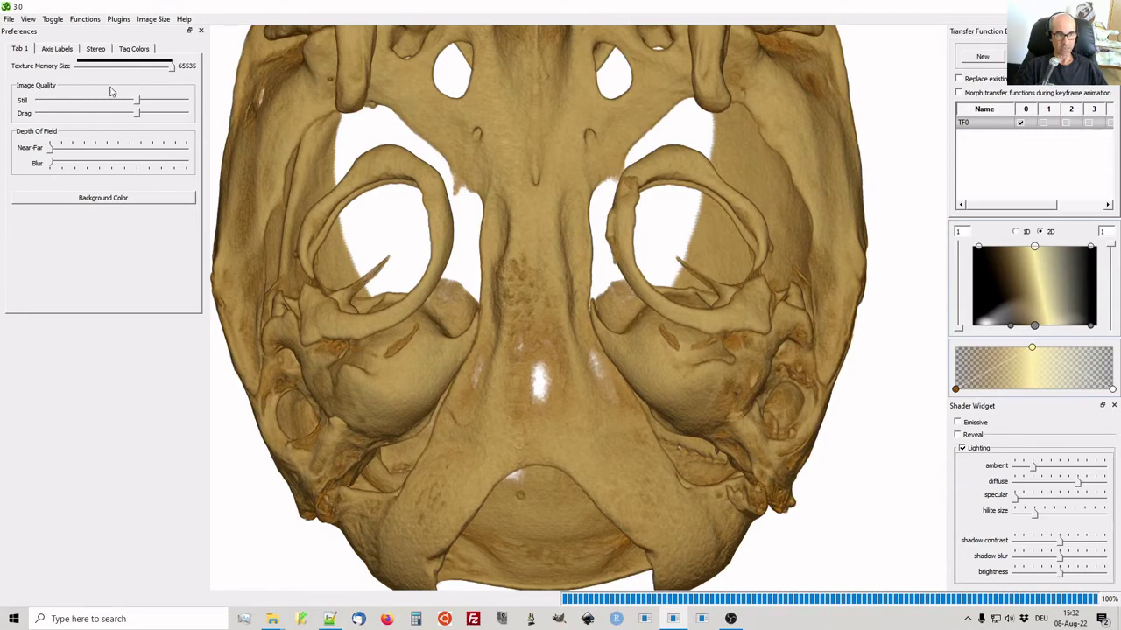
- Lower the Drag (rotation) image quality slider and rotate the skull to test it
{"action": "left_click", "coordinate": [28, 18]}
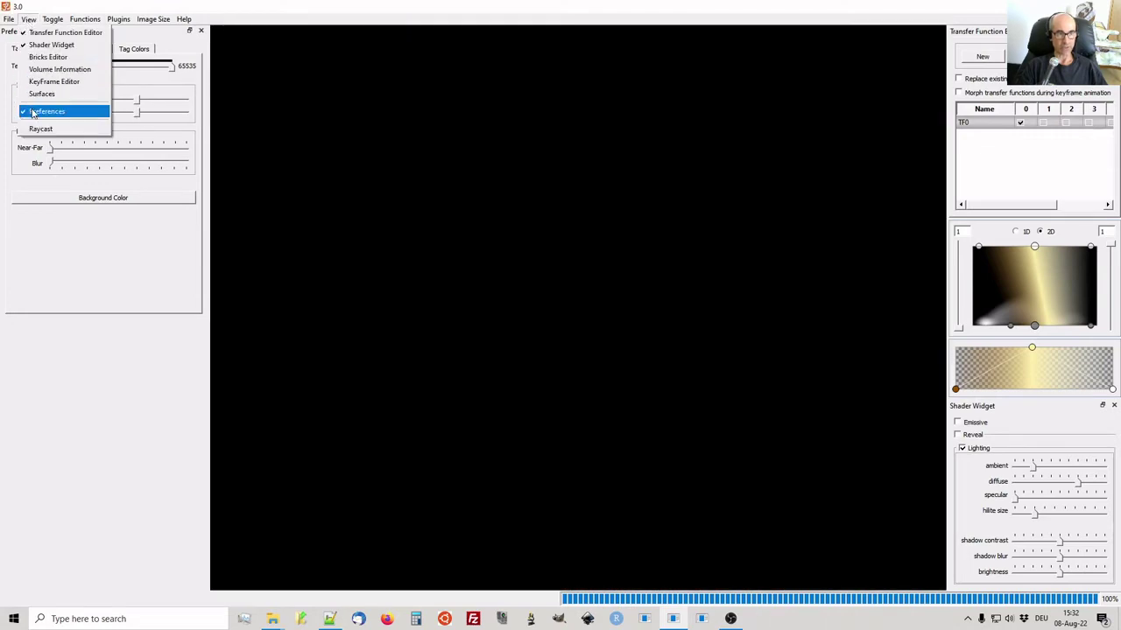
{"action": "left_click", "coordinate": [31, 21]}
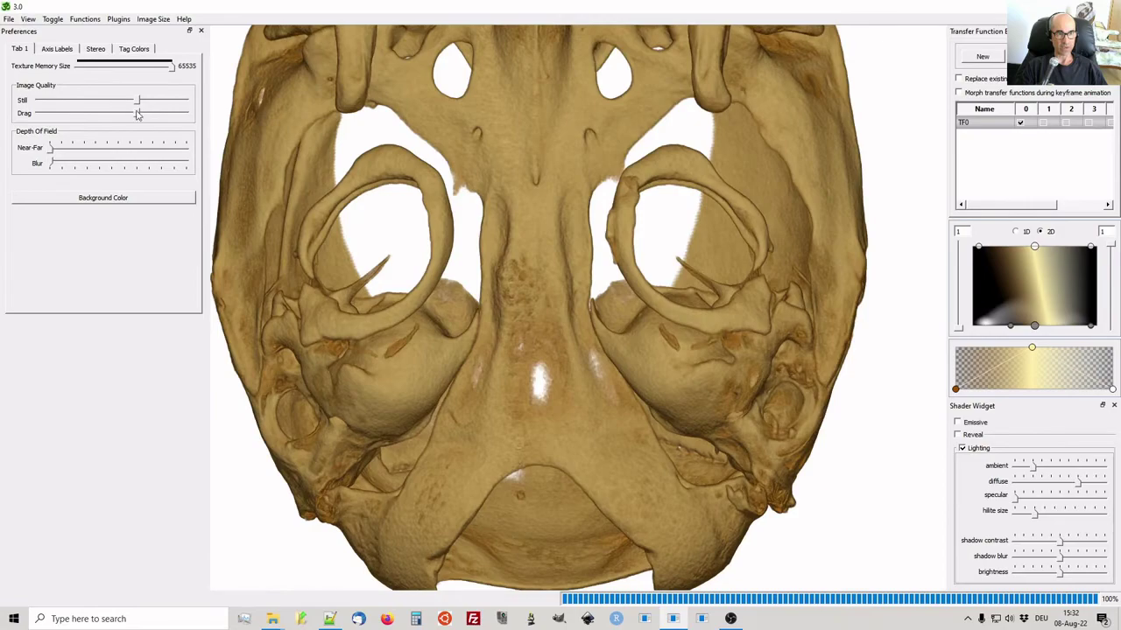
{"action": "left_click_drag", "start_coordinate": [137, 113], "coordinate": [51, 119]}
{"action": "left_click_drag", "start_coordinate": [520, 279], "coordinate": [425, 268]}
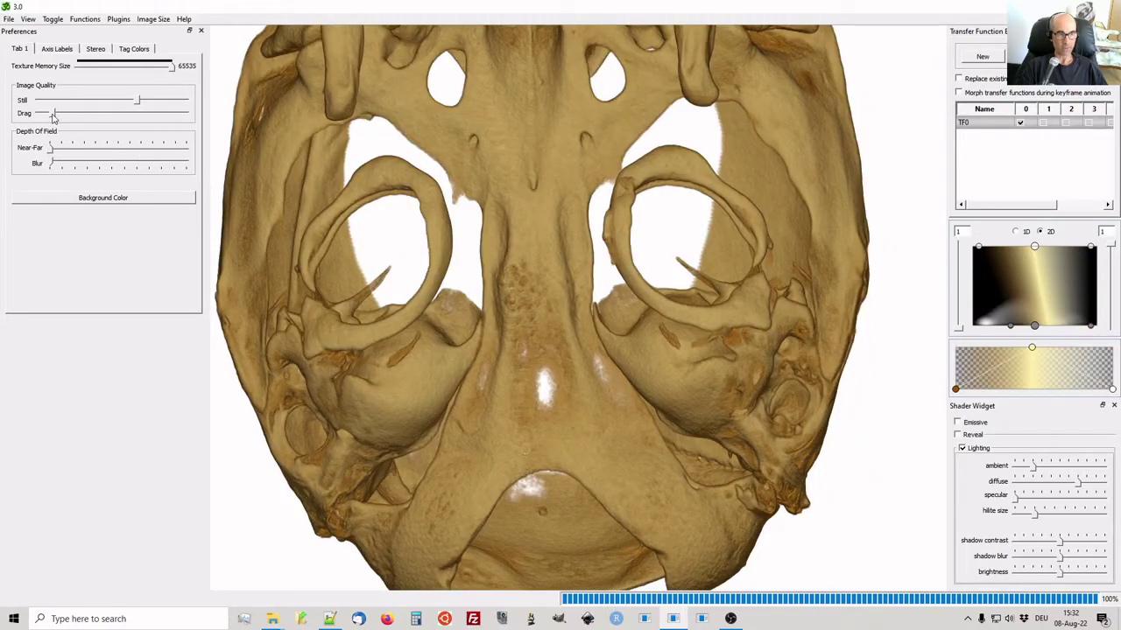
- Restore the Drag quality slider, check the rendering, and nudge the Still quality slider higher
{"action": "mouse_move", "coordinate": [53, 117]}
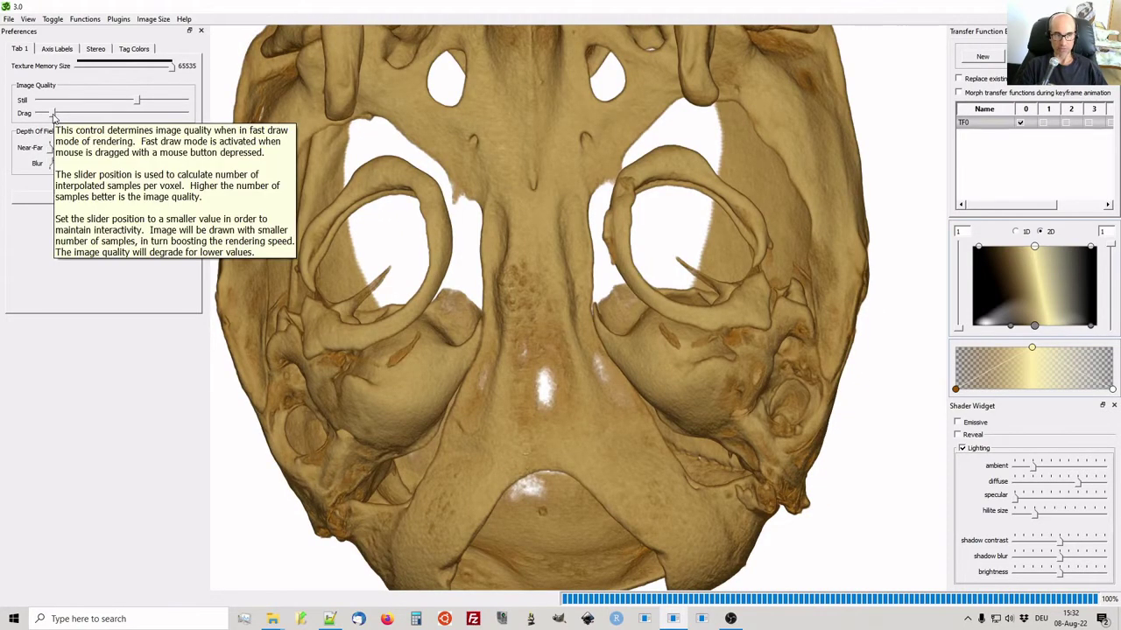
{"action": "mouse_move", "coordinate": [53, 115]}
{"action": "left_mouse_down"}
{"action": "mouse_move", "coordinate": [77, 115]}
{"action": "mouse_move", "coordinate": [53, 115]}
{"action": "left_mouse_up"}
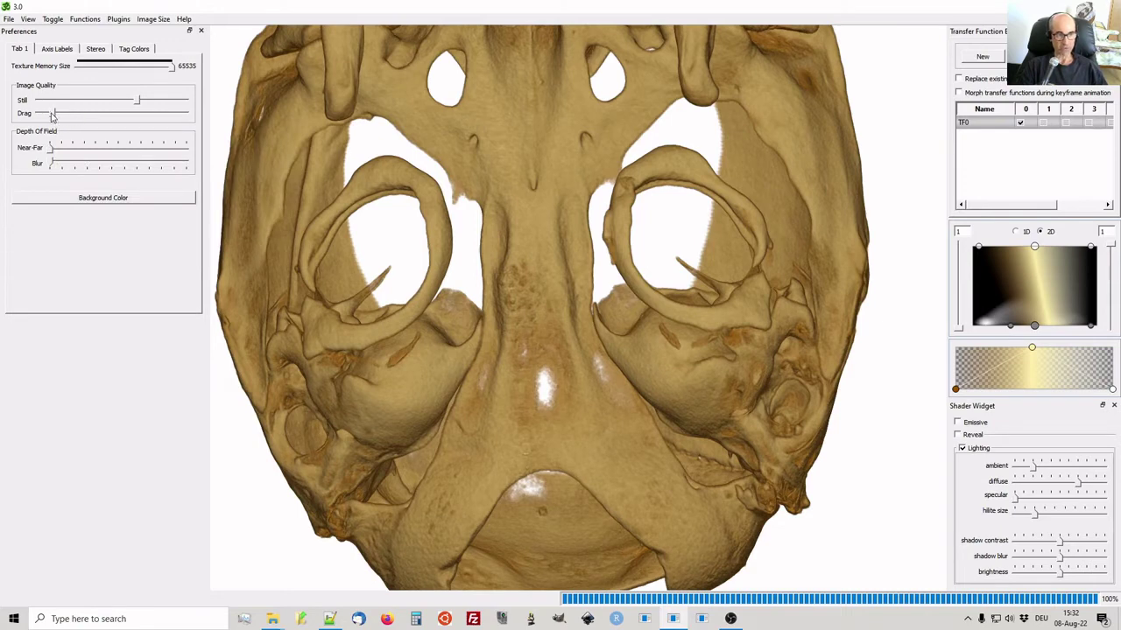
{"action": "mouse_move", "coordinate": [53, 117]}
{"action": "left_click_drag", "start_coordinate": [53, 117], "coordinate": [137, 113]}
{"action": "mouse_move", "coordinate": [532, 255]}
{"action": "left_mouse_down"}
{"action": "mouse_move", "coordinate": [488, 224]}
{"action": "mouse_move", "coordinate": [500, 215]}
{"action": "left_mouse_up"}
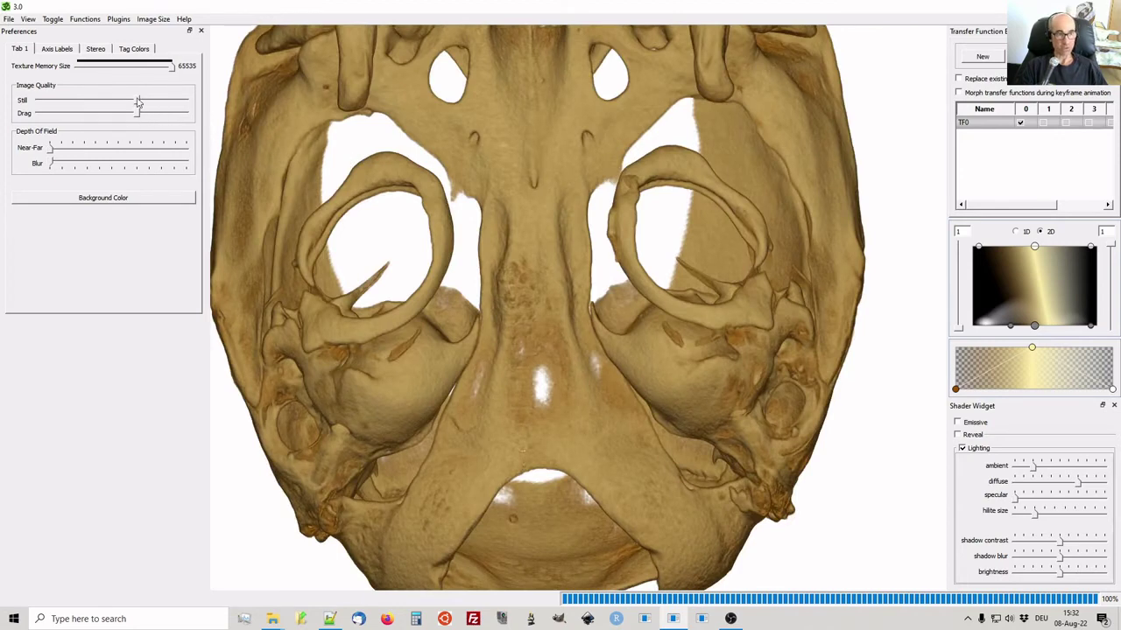
{"action": "mouse_move", "coordinate": [137, 103]}
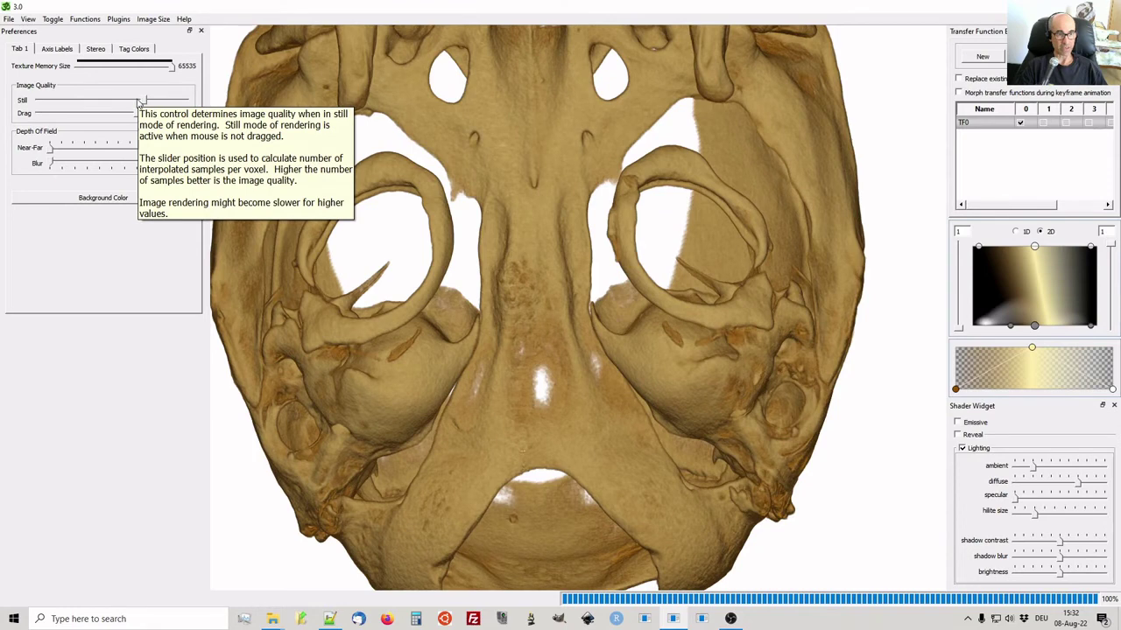
{"action": "left_click_drag", "start_coordinate": [137, 102], "coordinate": [145, 102]}
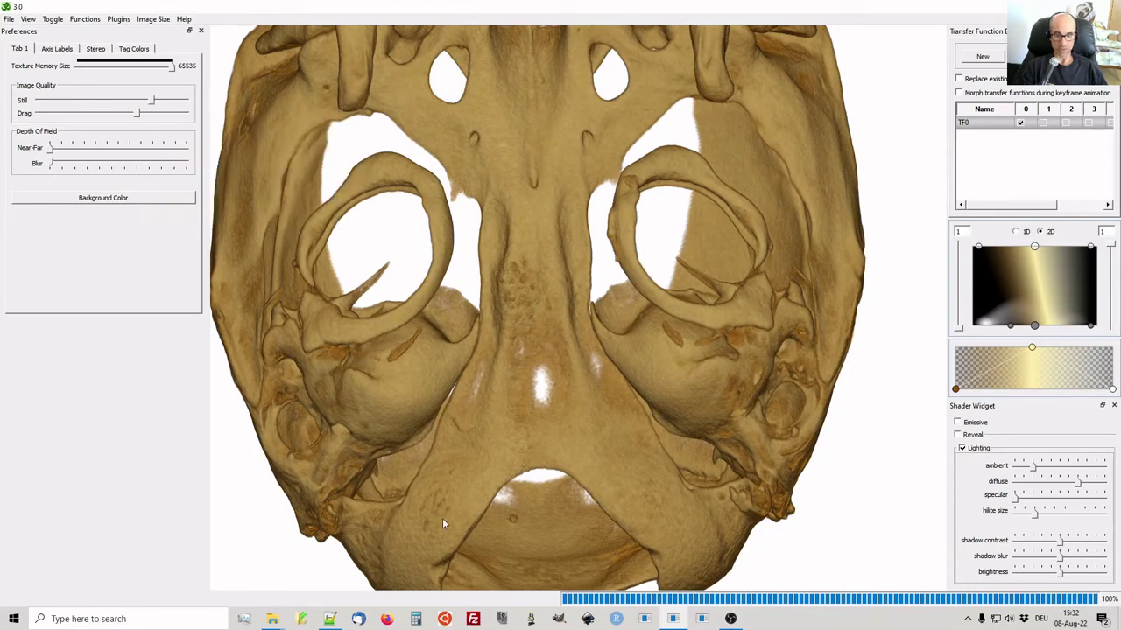
- Fine-tune the Still and Drag quality sliders, then rotate the skull to expose both middle ears
{"action": "mouse_move", "coordinate": [351, 575]}
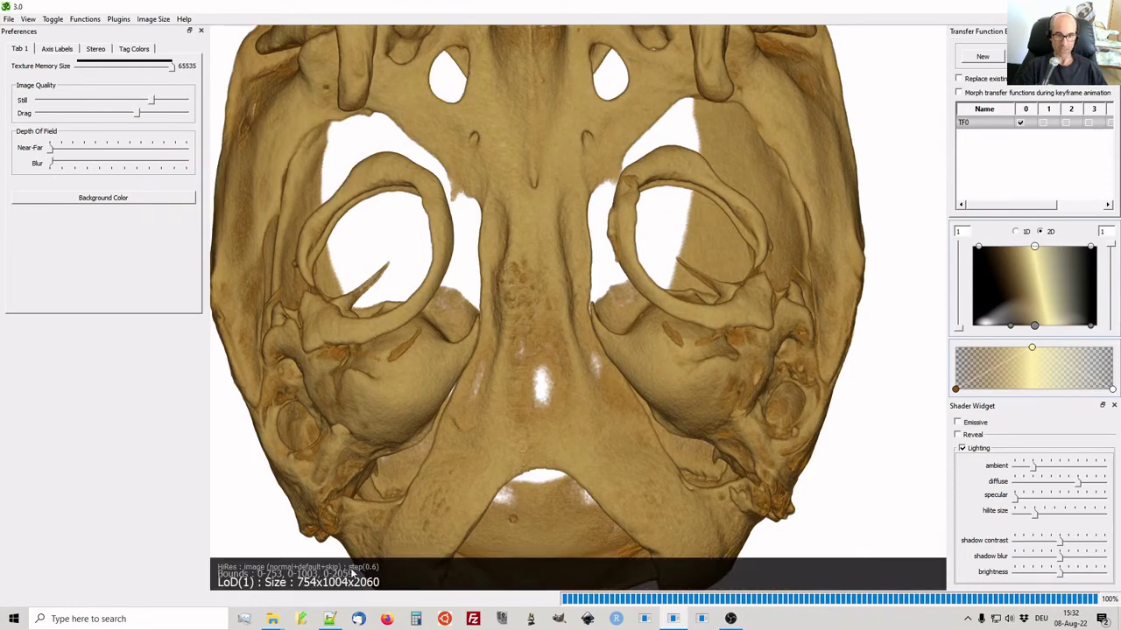
{"action": "key", "text": "Right"}
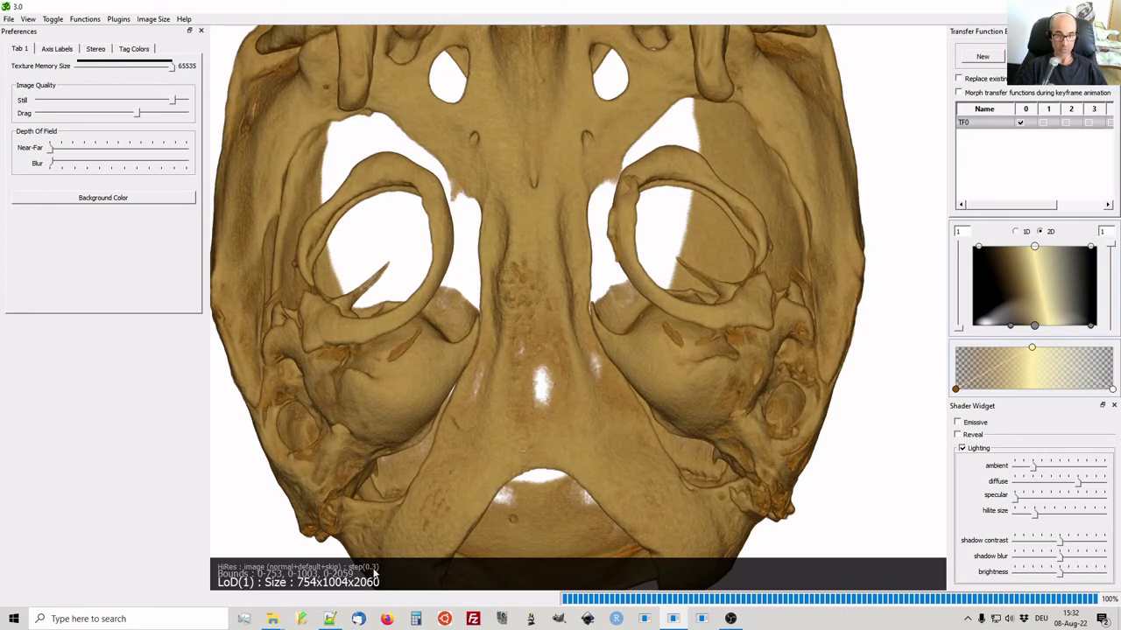
{"action": "key", "text": "Left"}
{"action": "key", "text": "Left"}
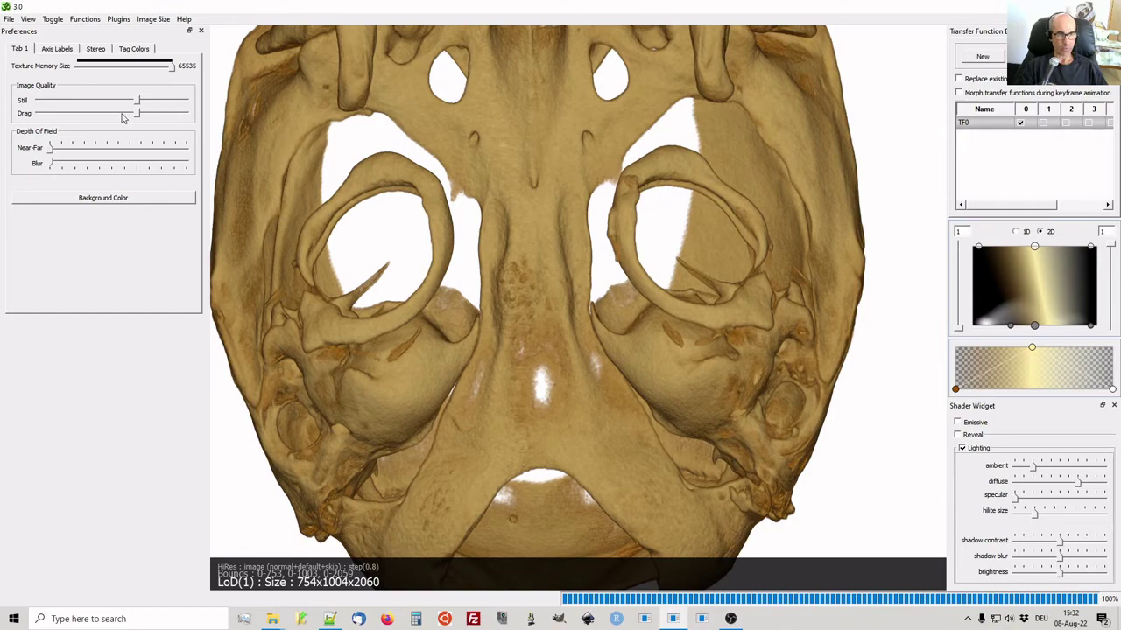
{"action": "left_click_drag", "start_coordinate": [124, 115], "coordinate": [136, 114]}
{"action": "left_click_drag", "start_coordinate": [463, 205], "coordinate": [513, 232]}
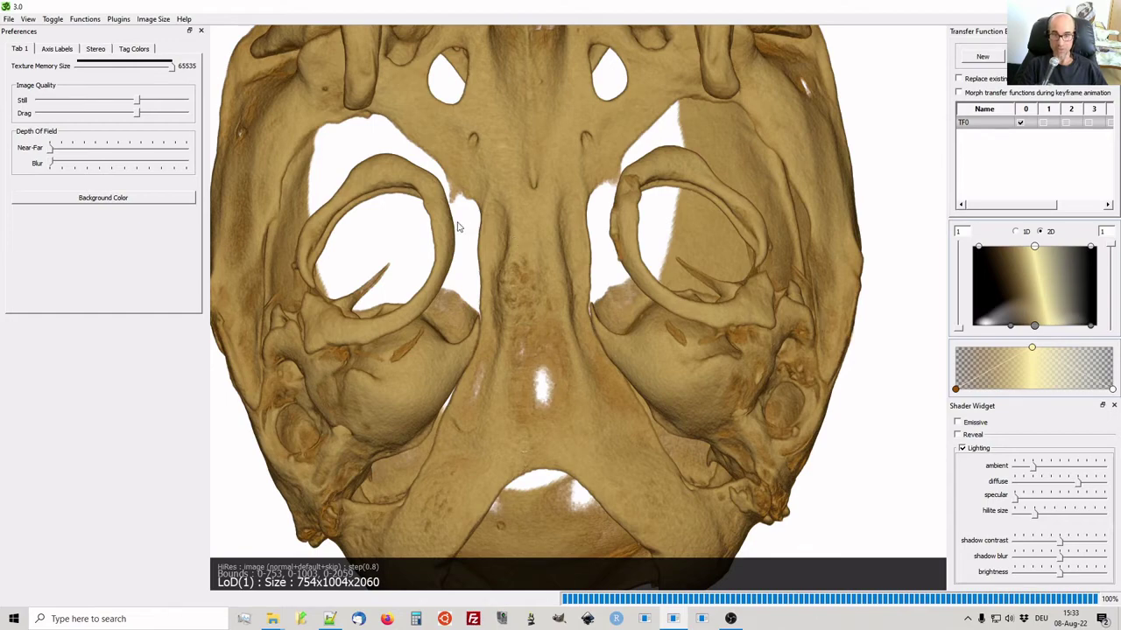
{"action": "left_click_drag", "start_coordinate": [446, 217], "coordinate": [424, 208]}
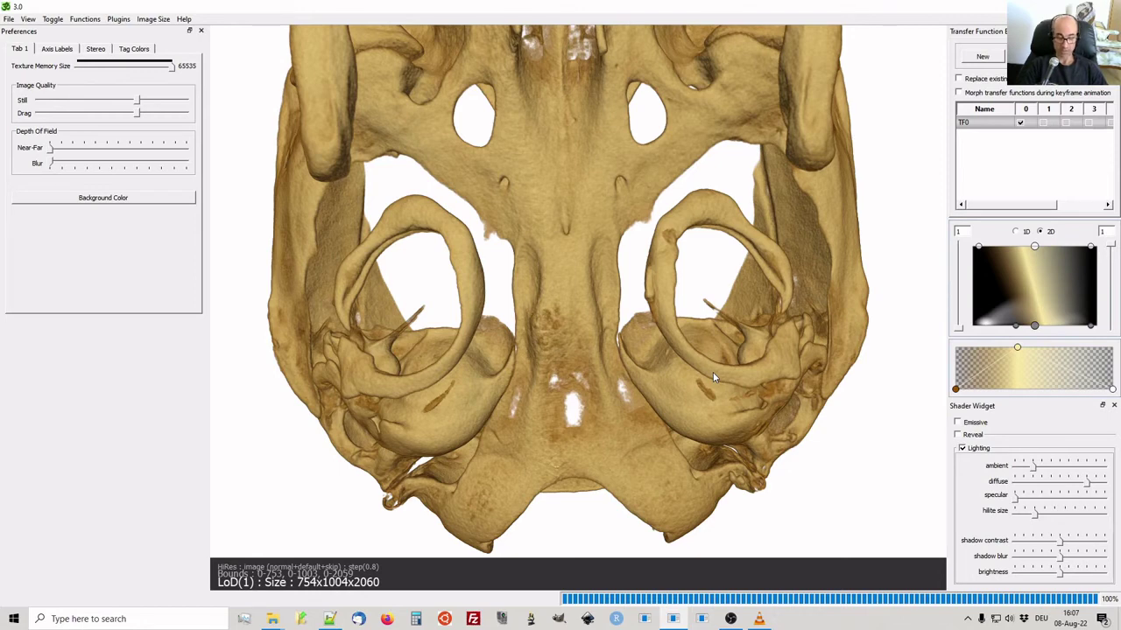
- Add a 5.00 mm scale bar with the scalebar 5 command and position it beneath the skull
{"action": "key", "text": "space"}
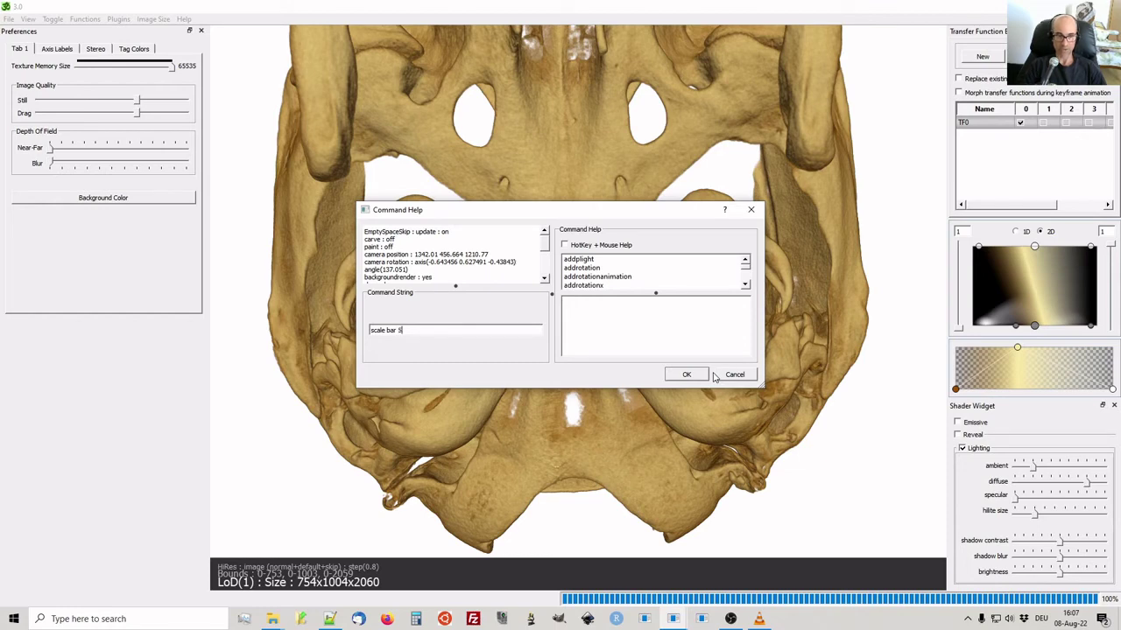
{"action": "key", "text": "BackSpace"}
{"action": "key", "text": "Return"}
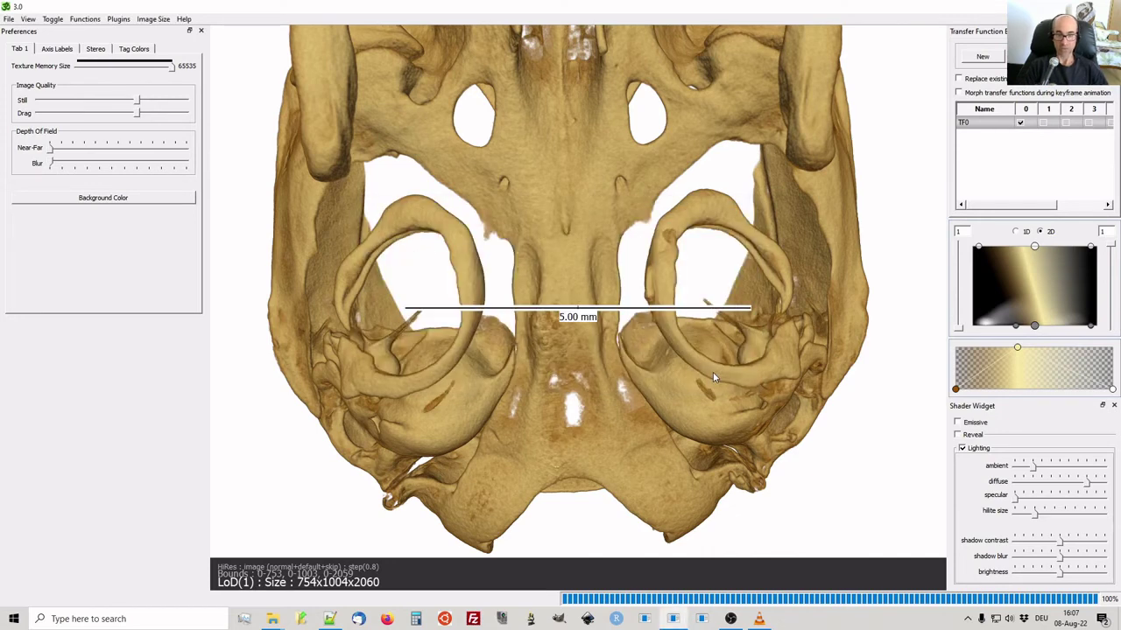
{"action": "left_click_drag", "start_coordinate": [583, 317], "coordinate": [705, 555]}
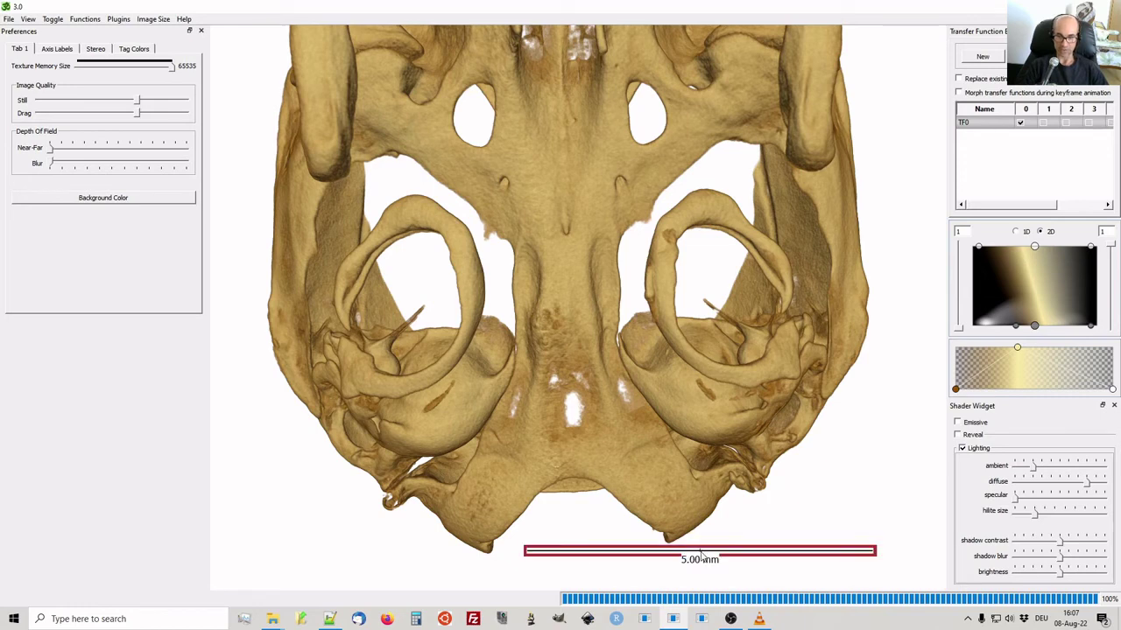
{"action": "left_click_drag", "start_coordinate": [697, 559], "coordinate": [575, 573]}
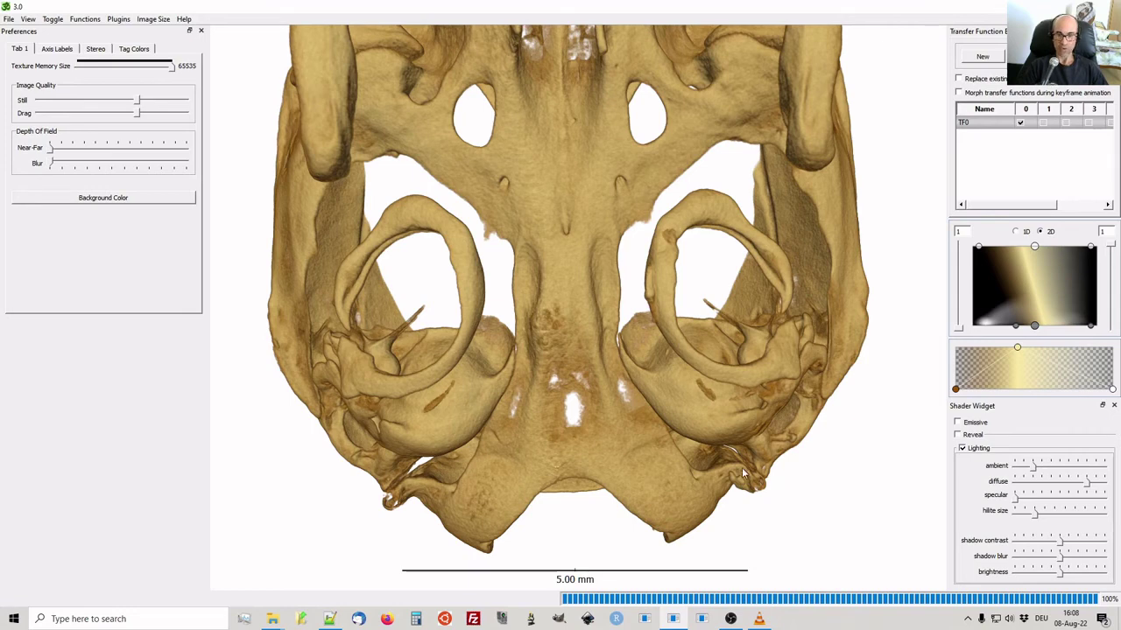
- Show Volume Information and read the full voxel size value of 0.012083 mm
{"action": "left_click", "coordinate": [29, 18]}
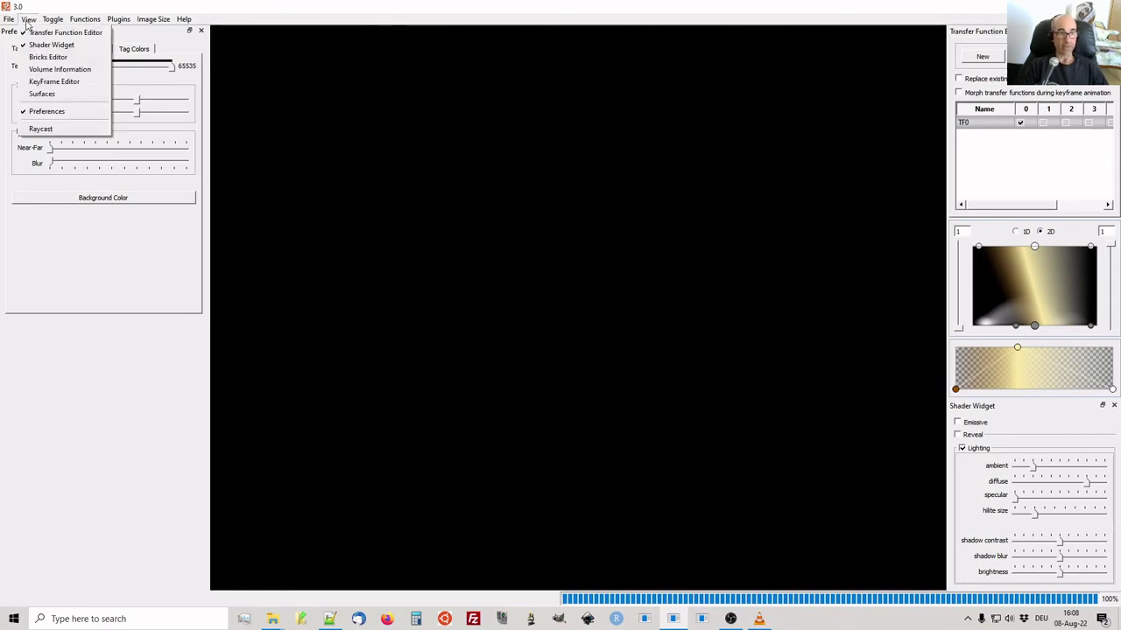
{"action": "left_click", "coordinate": [53, 70]}
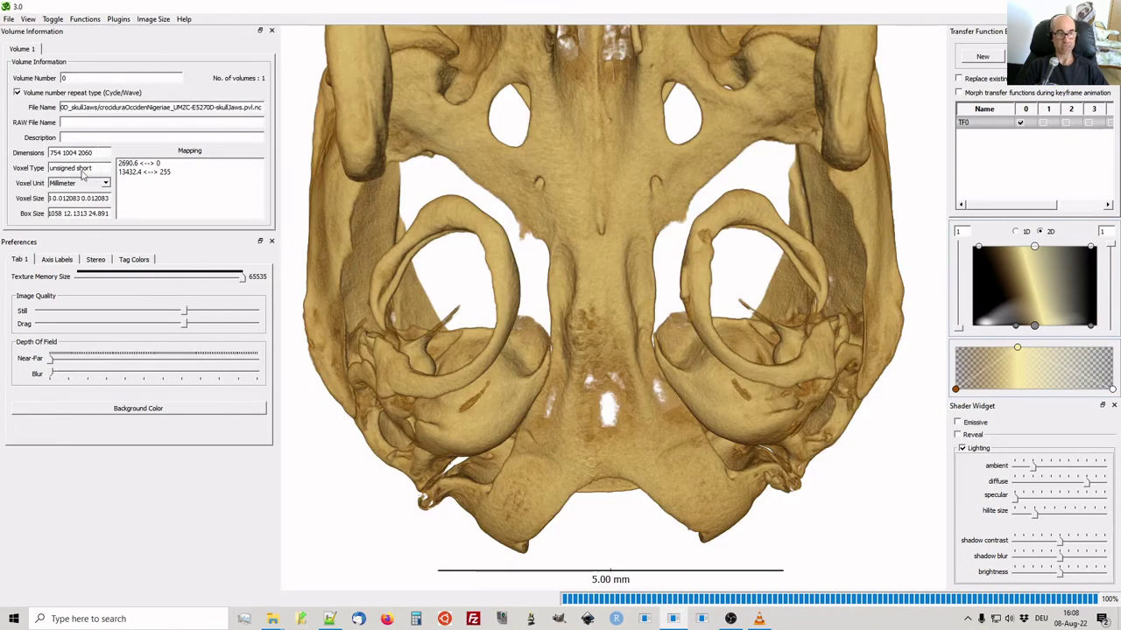
{"action": "triple_click", "coordinate": [59, 201]}
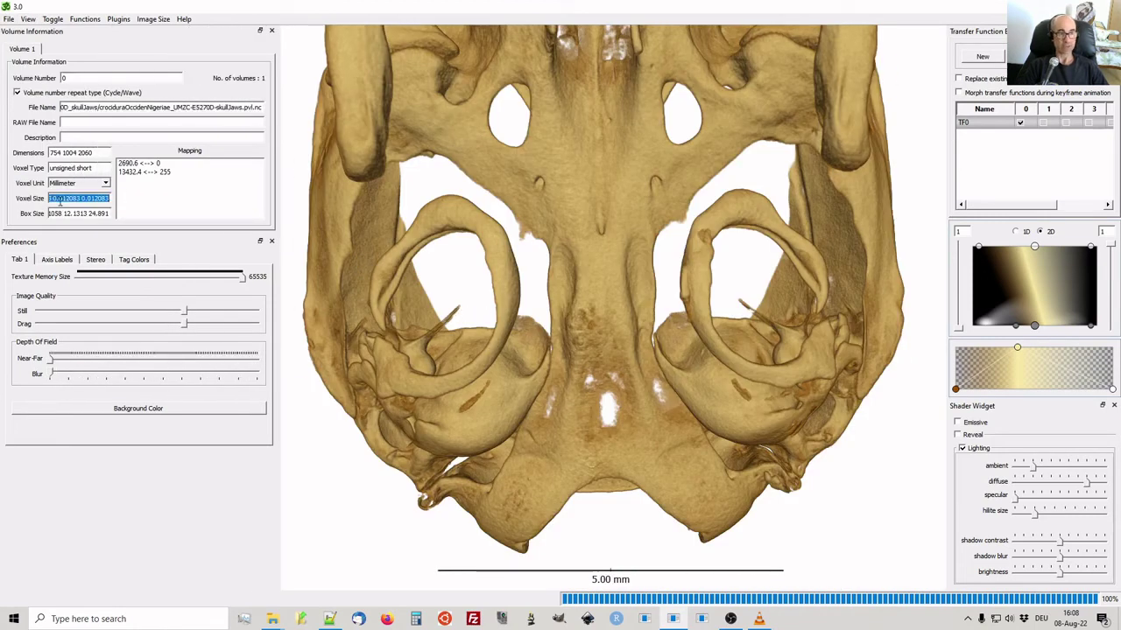
{"action": "left_click", "coordinate": [88, 199]}
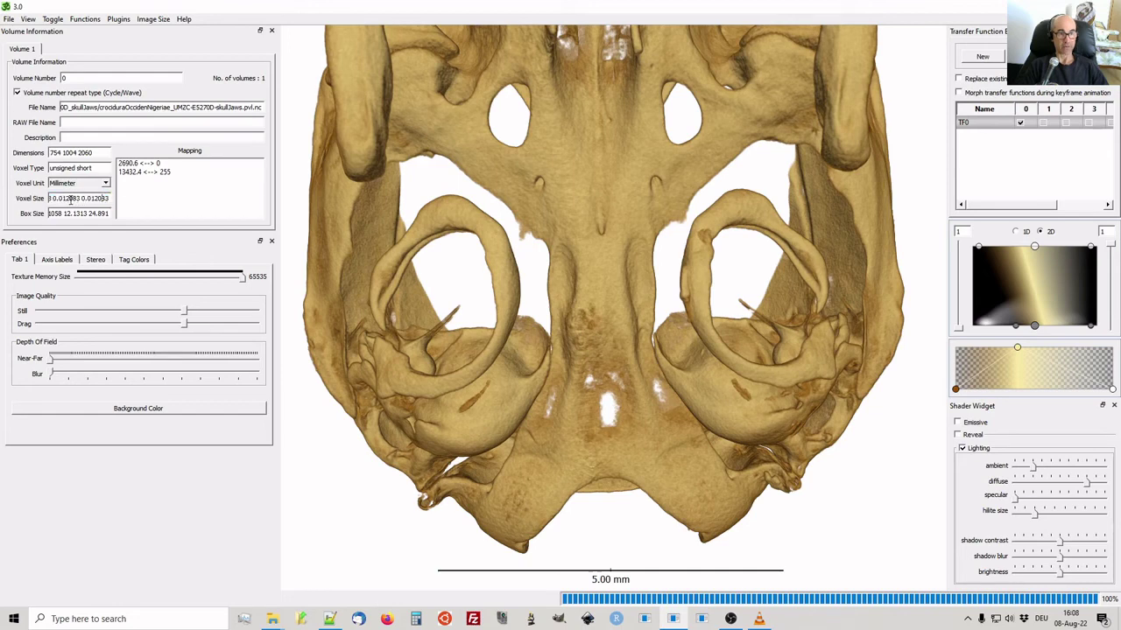
{"action": "key", "text": "Home"}
{"action": "key", "text": "End"}
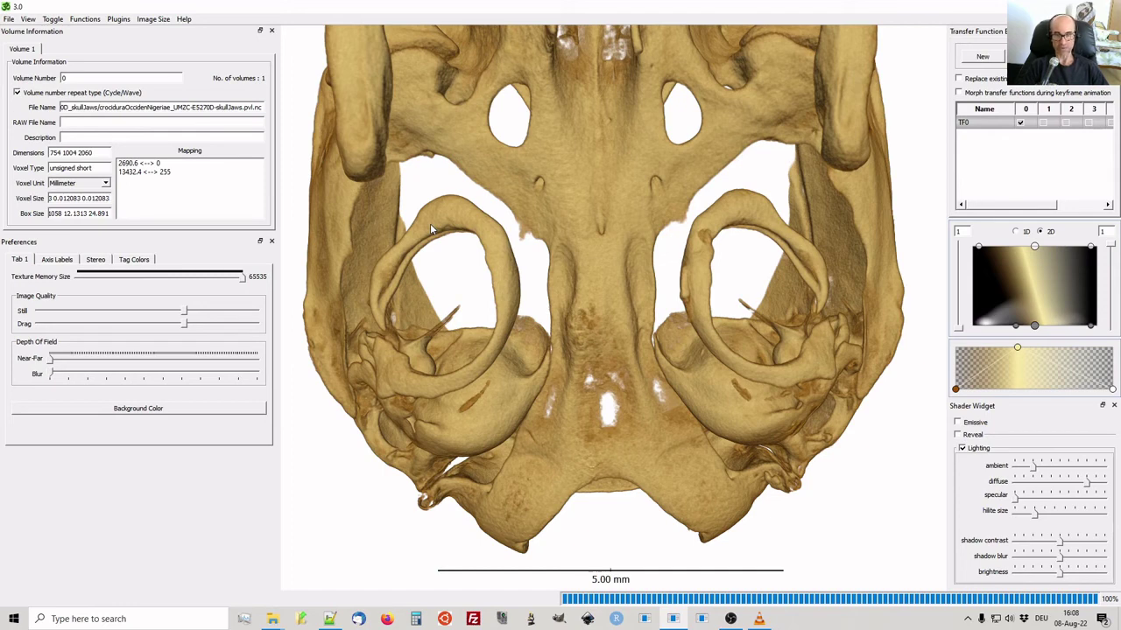
{"action": "key", "text": "alt+Tab"}
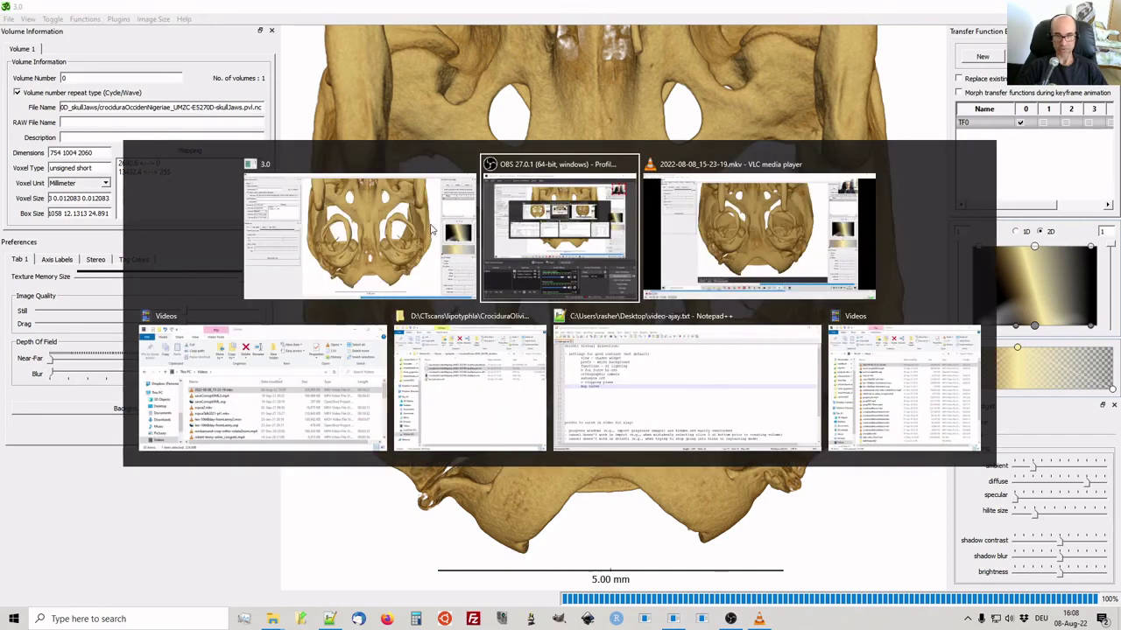
- Open the skull volume's .pvl.nc header file in Notepad++ from the scan folder
{"action": "key", "text": "alt+Tab"}
{"action": "key", "text": "alt+Tab"}
{"action": "key", "text": "alt+Tab"}
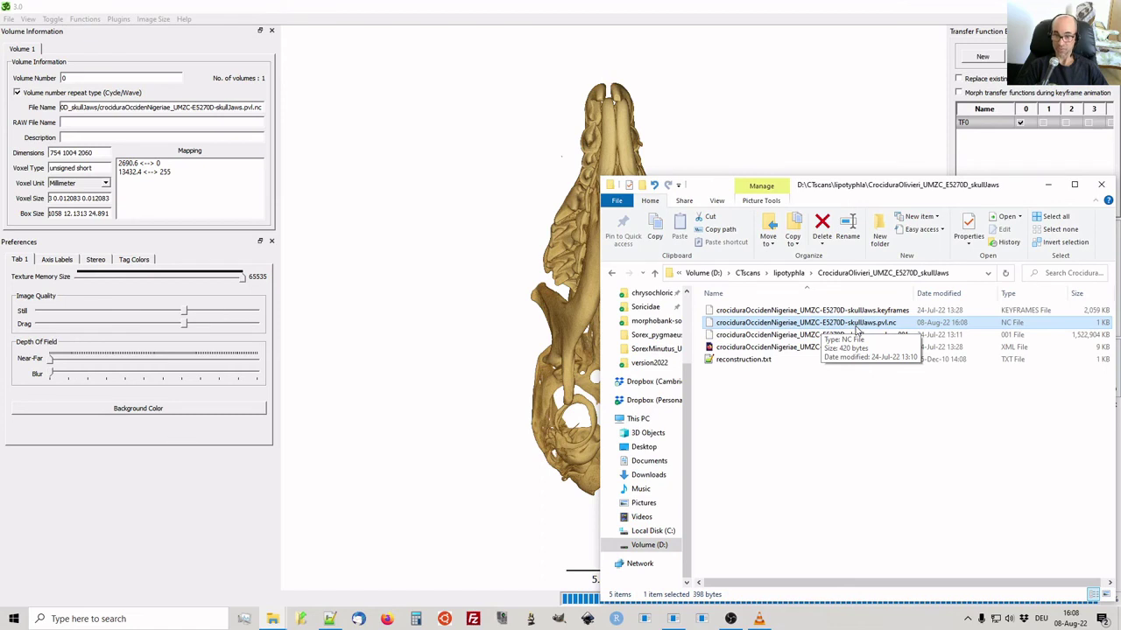
{"action": "right_click", "coordinate": [782, 326]}
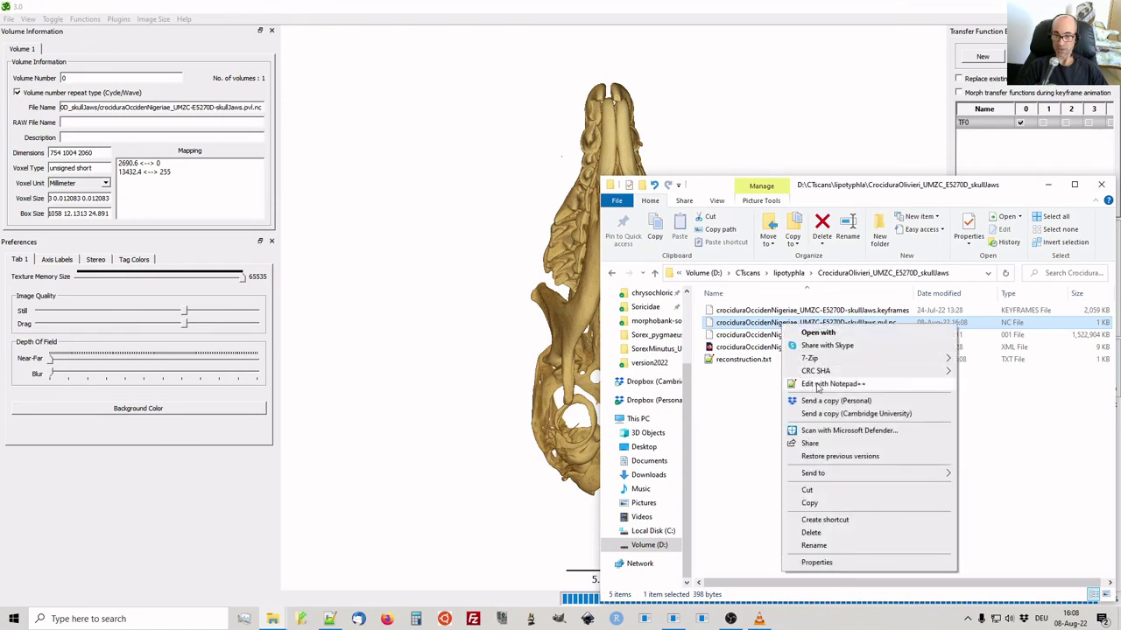
{"action": "left_click", "coordinate": [819, 384]}
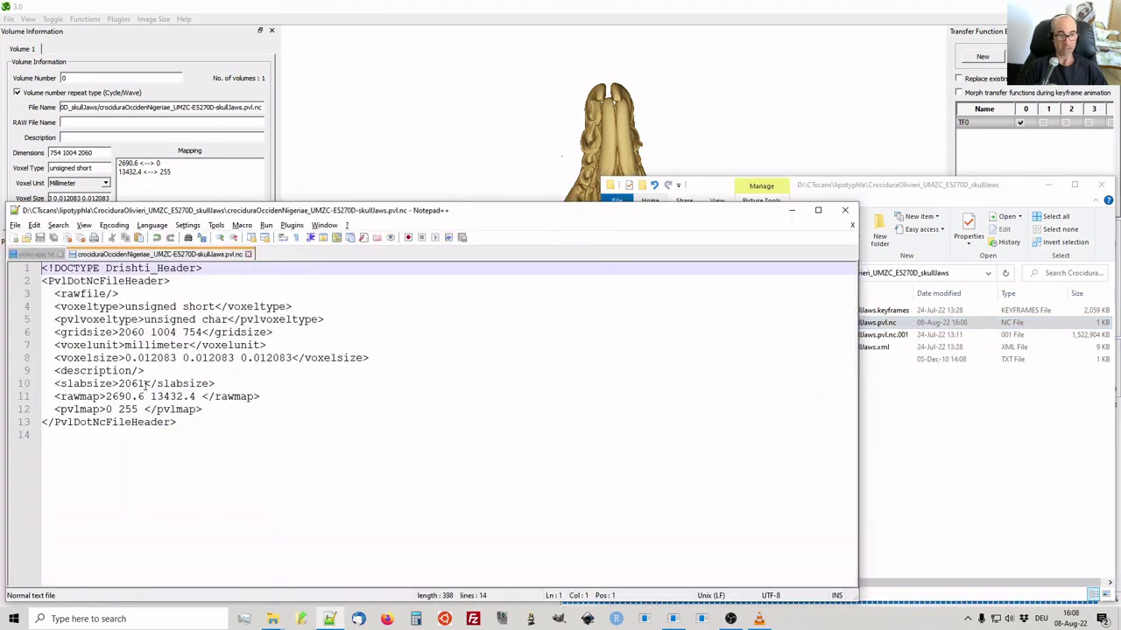
- Verify the header lists millimeter units and 0.012083 voxel sizes, then tilt the Drishti skull render slightly
{"action": "double_click", "coordinate": [133, 346]}
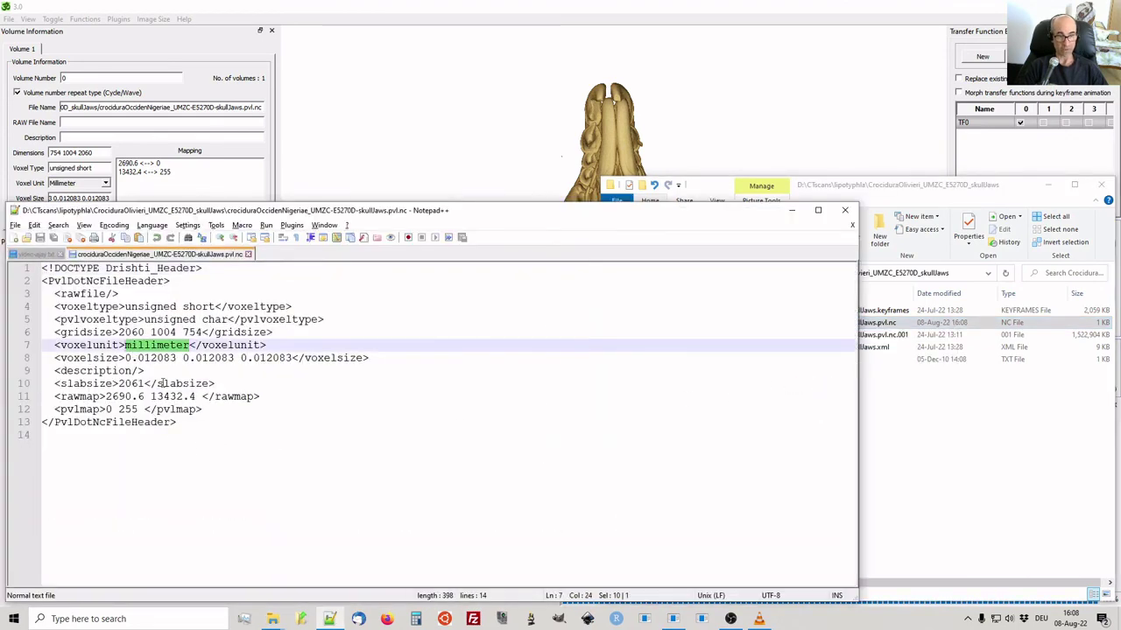
{"action": "left_click", "coordinate": [125, 358]}
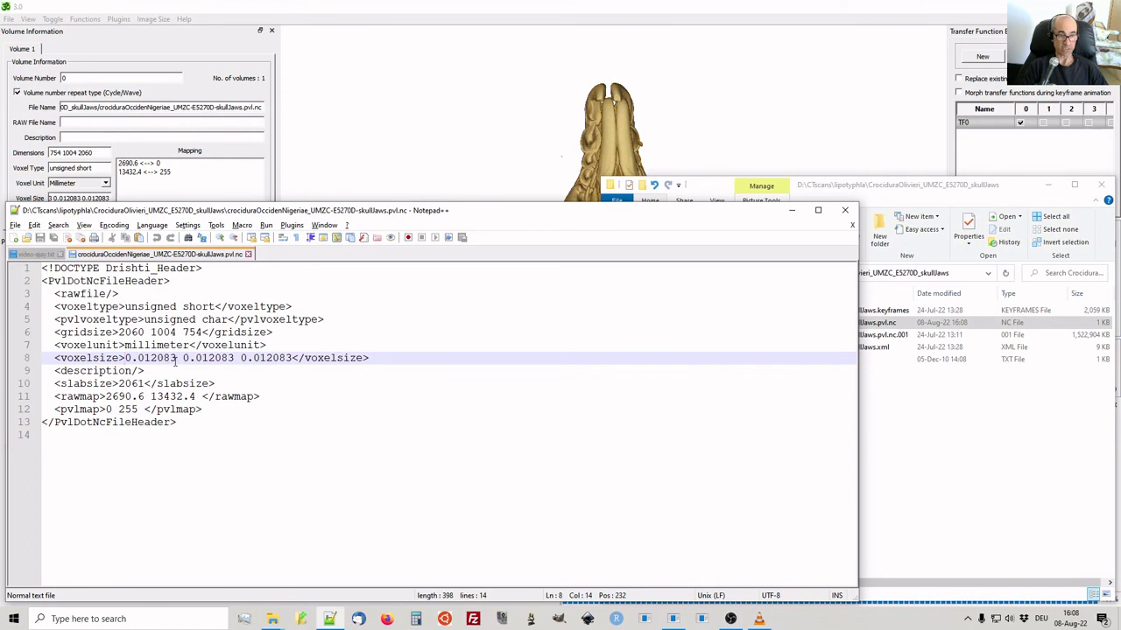
{"action": "left_click", "coordinate": [176, 358], "text": "shift"}
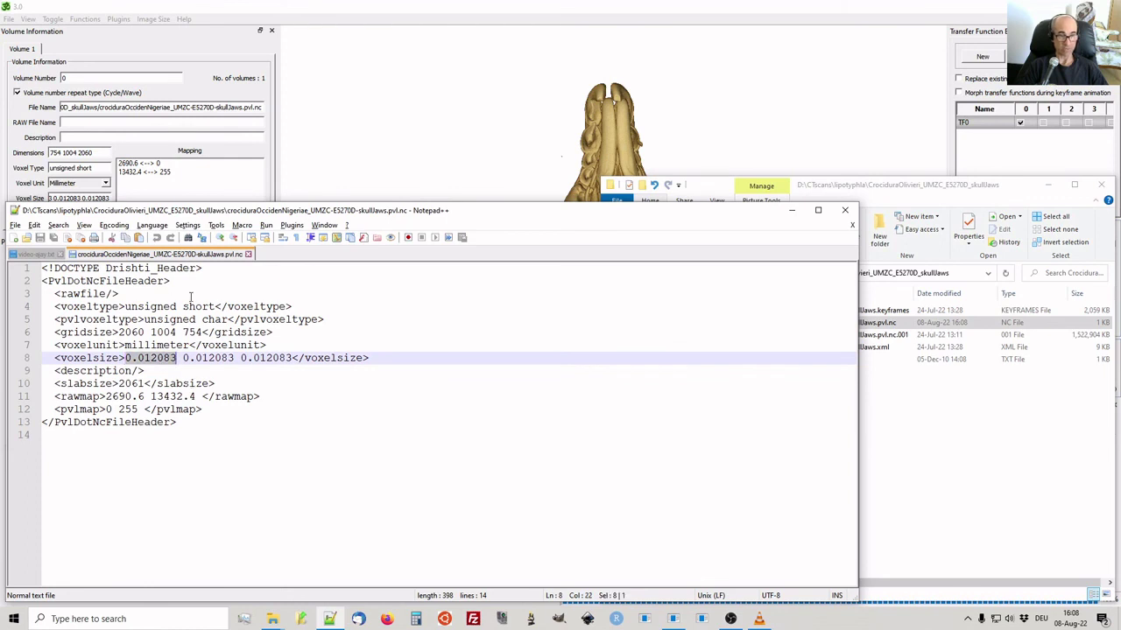
{"action": "left_click", "coordinate": [182, 358]}
{"action": "left_click", "coordinate": [235, 358], "text": "shift"}
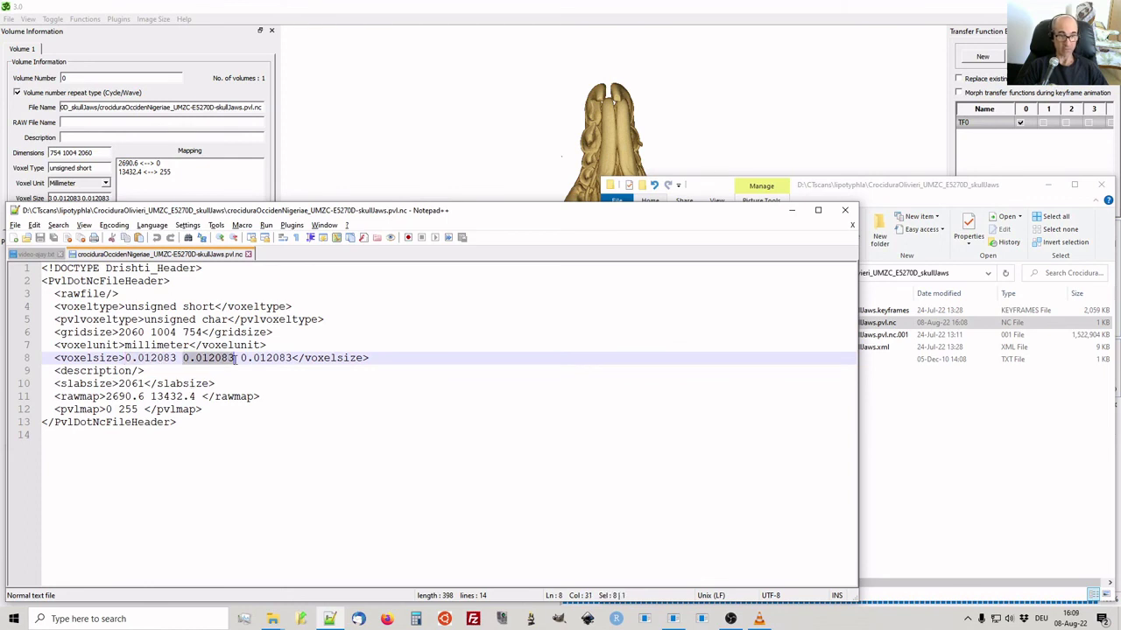
{"action": "double_click", "coordinate": [158, 346]}
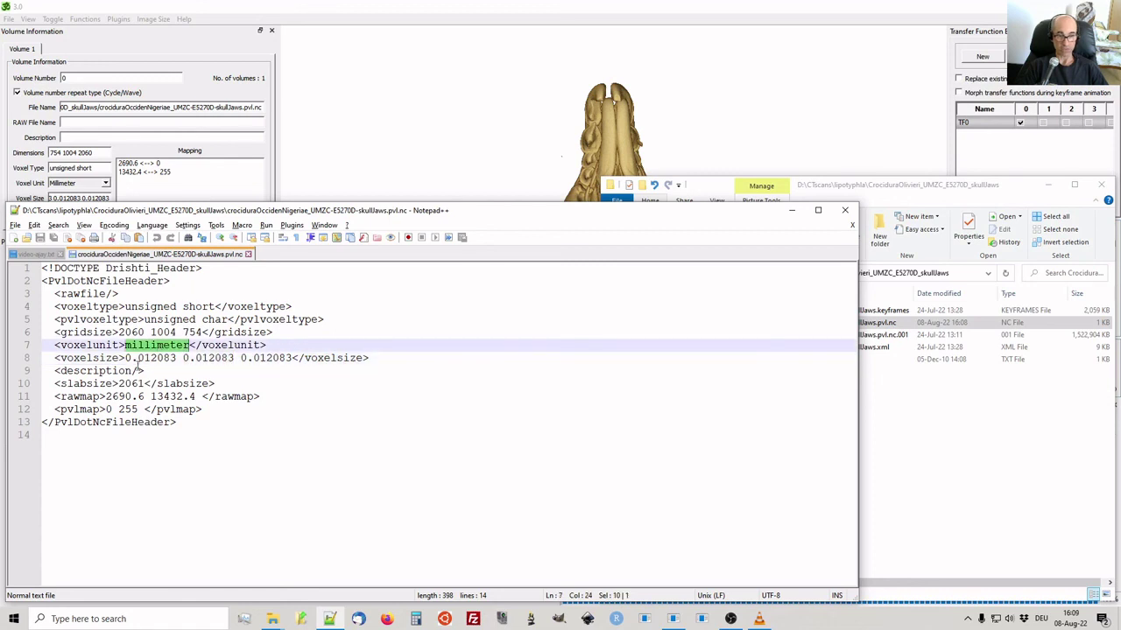
{"action": "left_click_drag", "start_coordinate": [125, 358], "coordinate": [177, 359]}
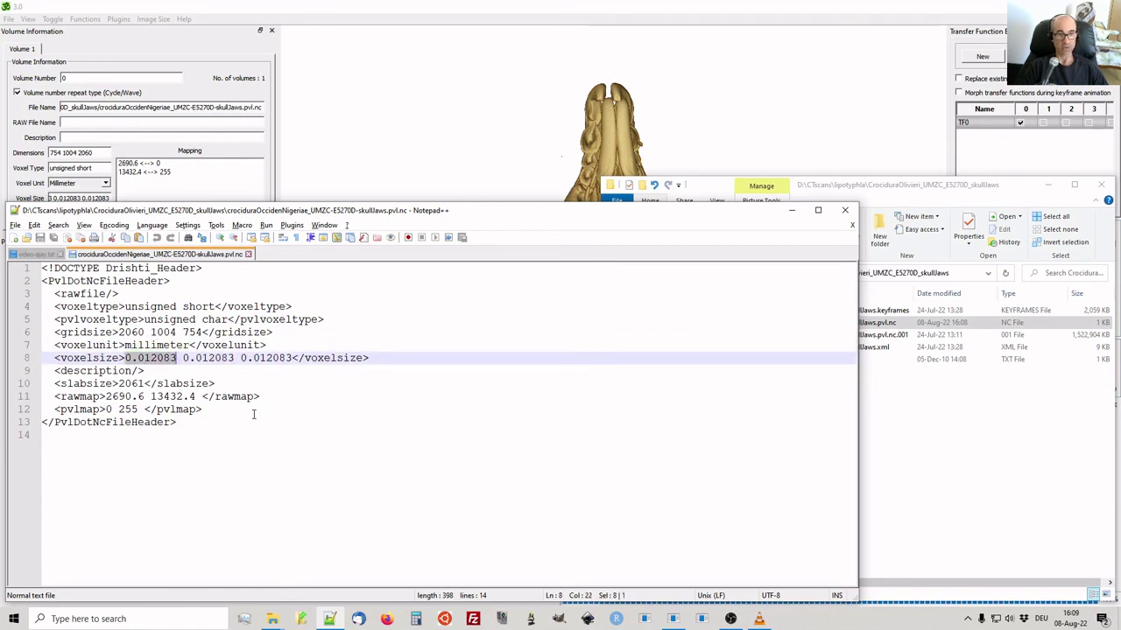
{"action": "left_click", "coordinate": [419, 14]}
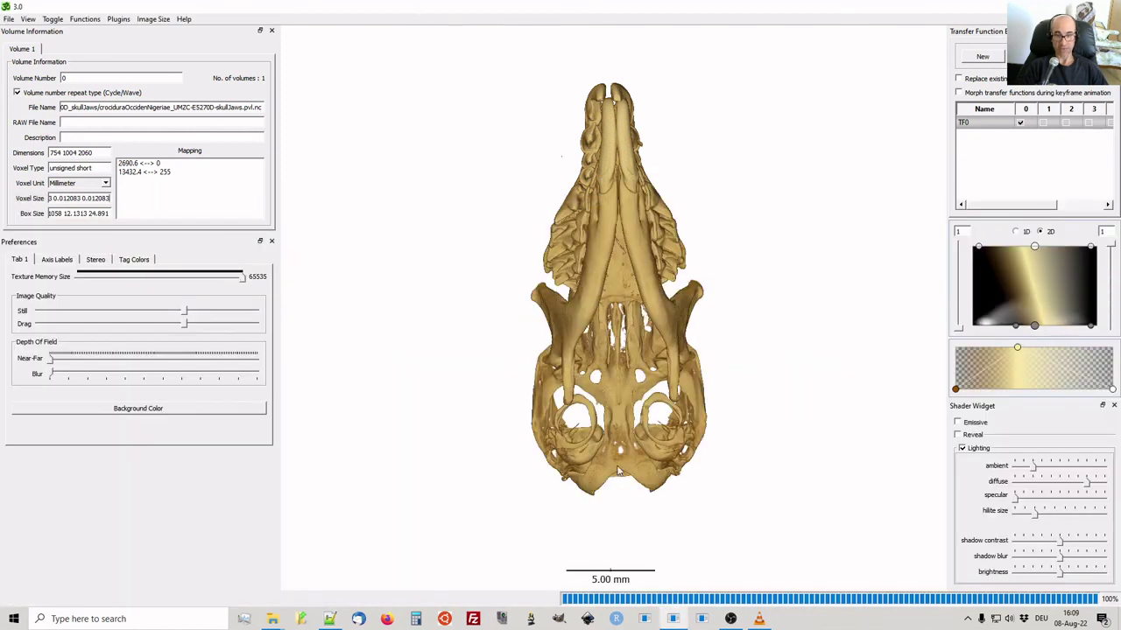
{"action": "left_click_drag", "start_coordinate": [618, 473], "coordinate": [608, 549]}
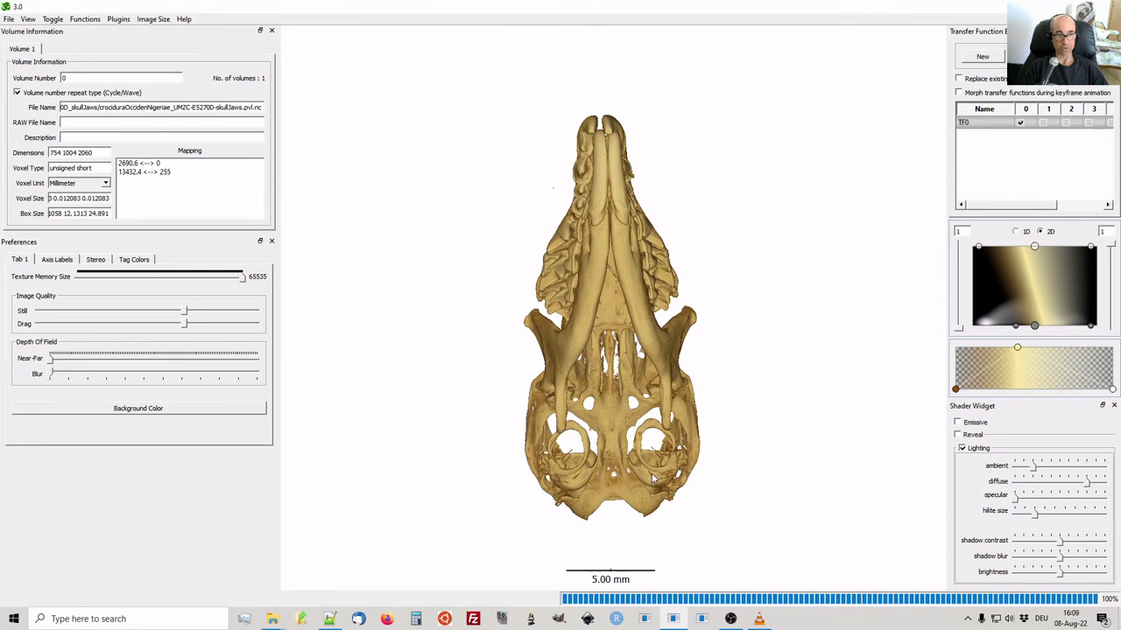